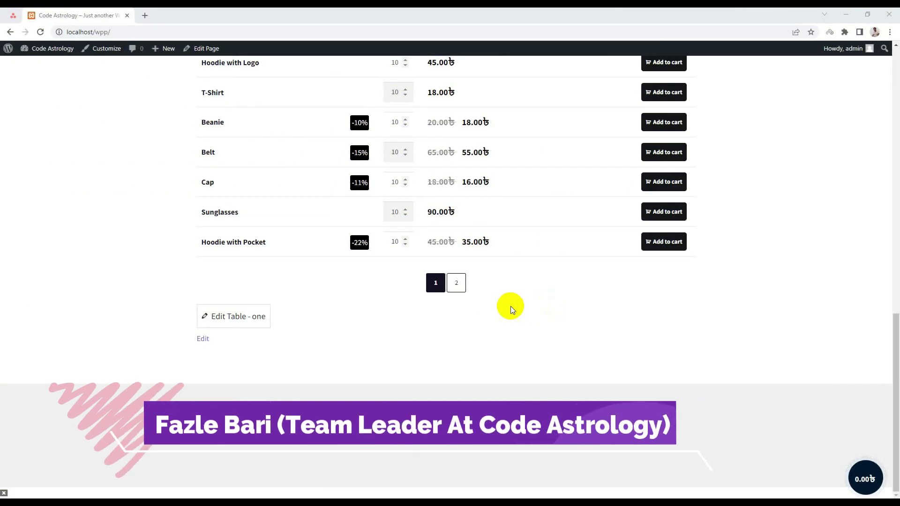
scroll(501, 301, "up", 8)
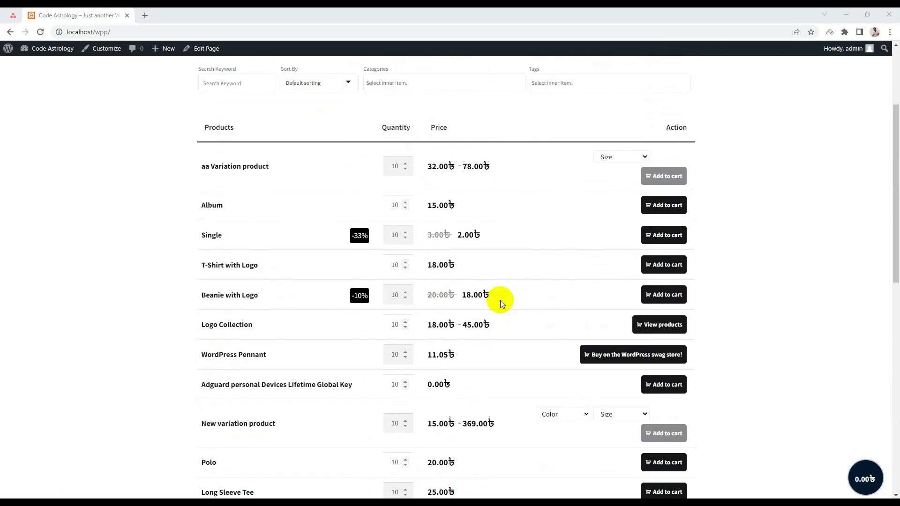
scroll(500, 300, "up", 2)
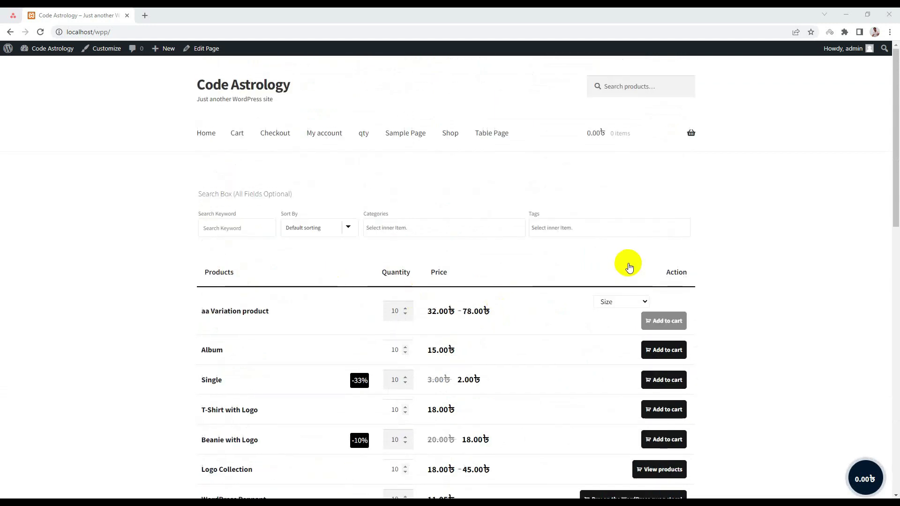
scroll(629, 266, "down", 1)
scroll(630, 266, "down", 1)
scroll(629, 266, "down", 2)
scroll(628, 262, "down", 2)
scroll(628, 262, "down", 2)
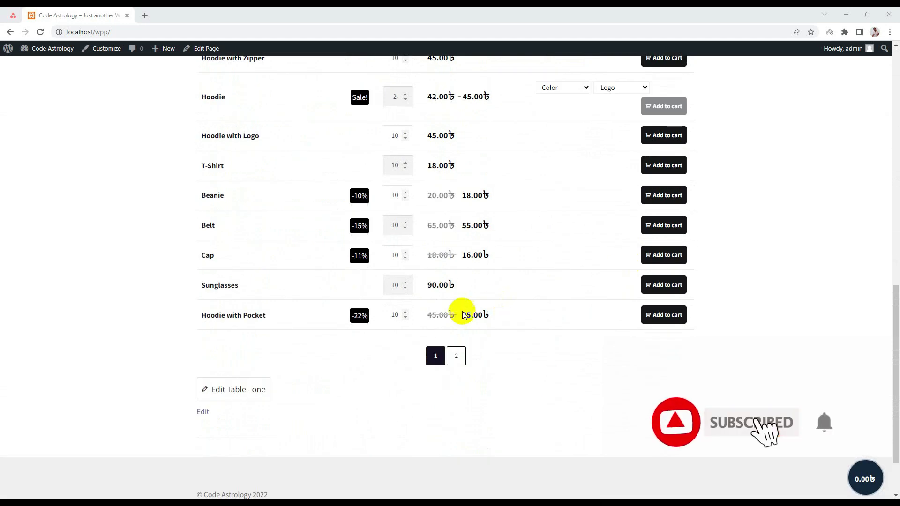
scroll(511, 328, "up", 3)
scroll(512, 327, "up", 4)
scroll(511, 328, "up", 2)
scroll(422, 310, "down", 1)
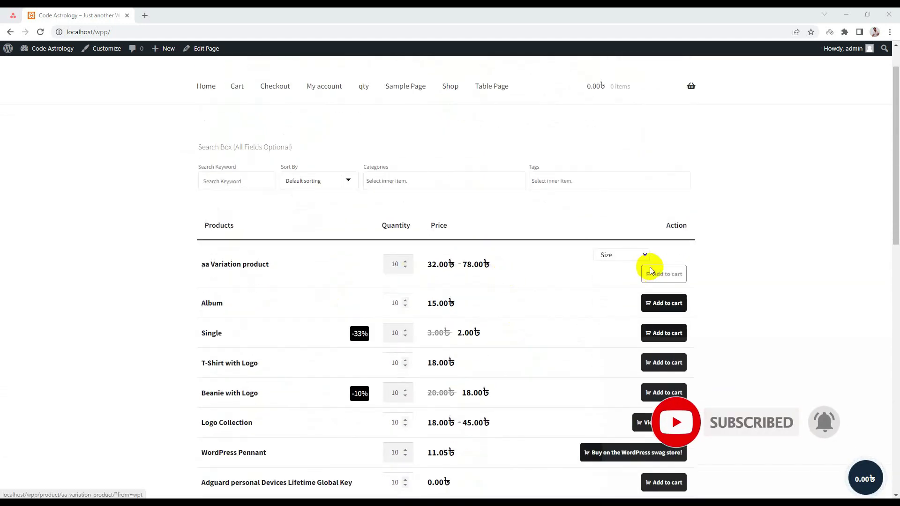
scroll(754, 258, "down", 1)
scroll(753, 257, "down", 2)
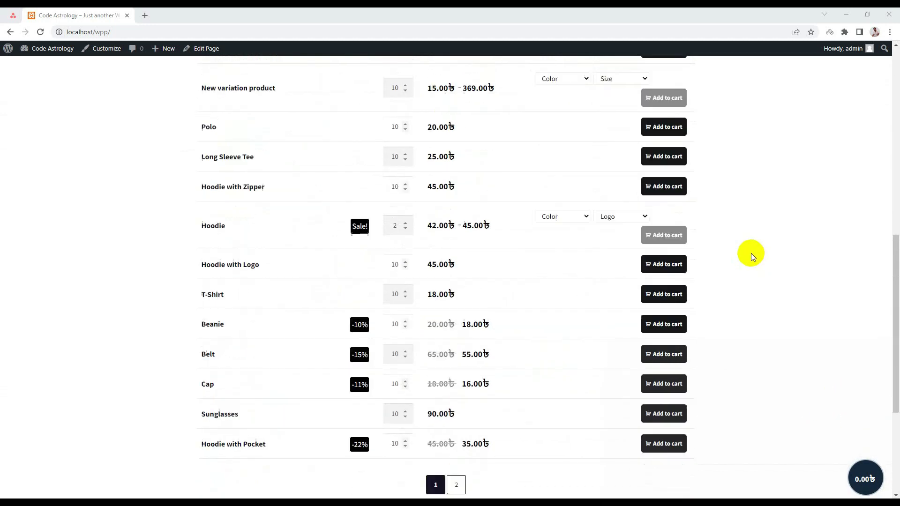
scroll(754, 255, "down", 4)
scroll(752, 253, "down", 1)
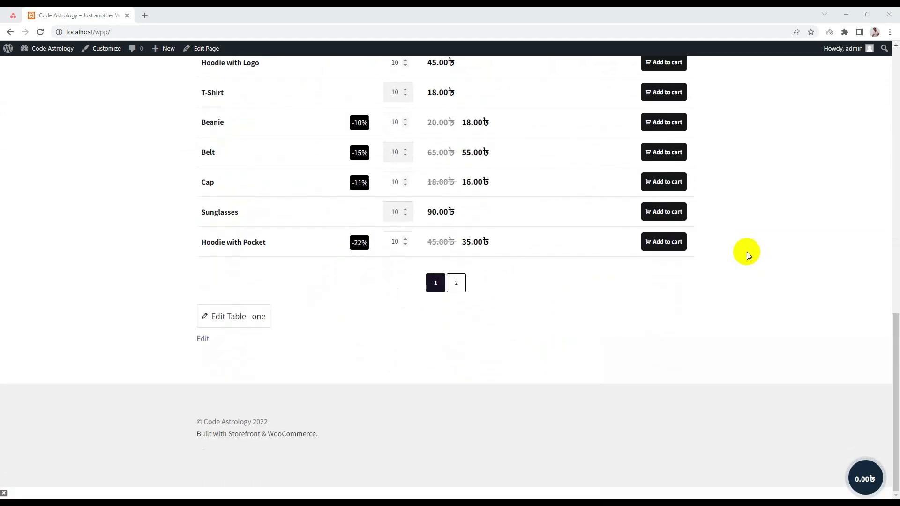
Open table 'one' query settings, then browse pages 2 and 1 of the front-page table.
left_click(237, 320)
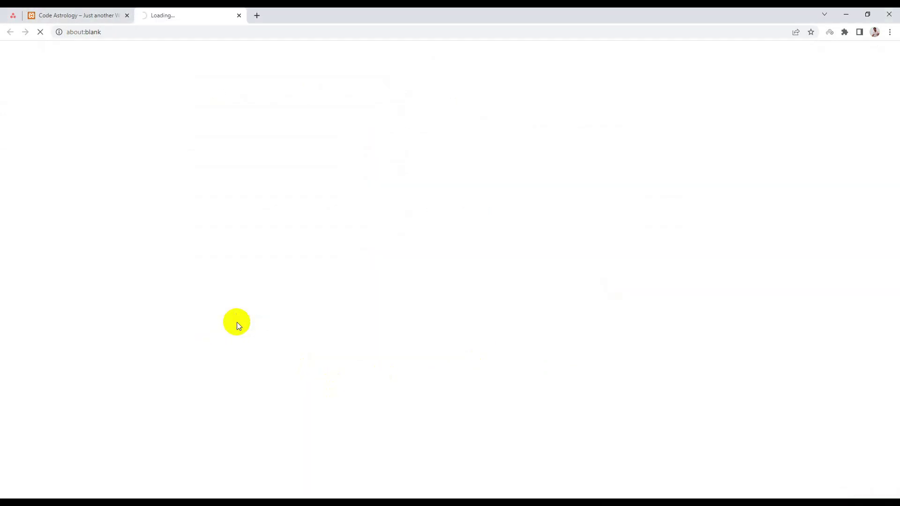
scroll(355, 275, "down", 2)
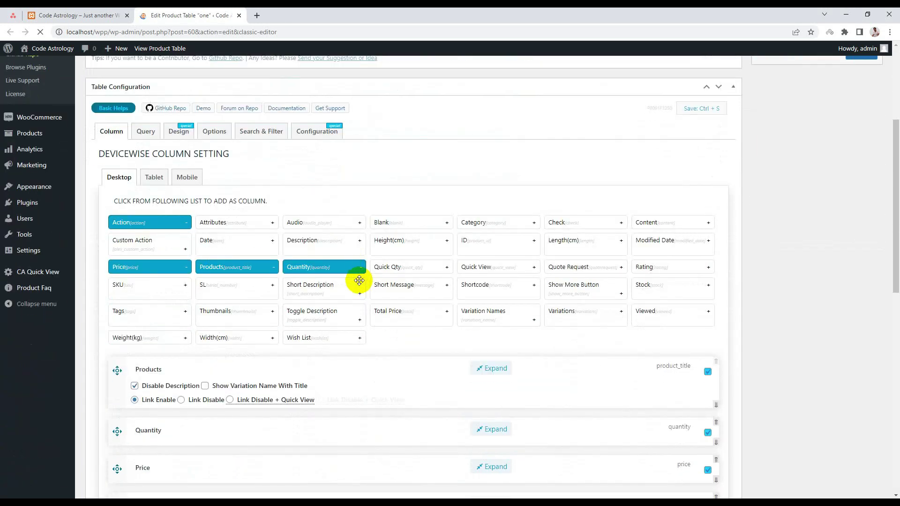
scroll(331, 270, "up", 2)
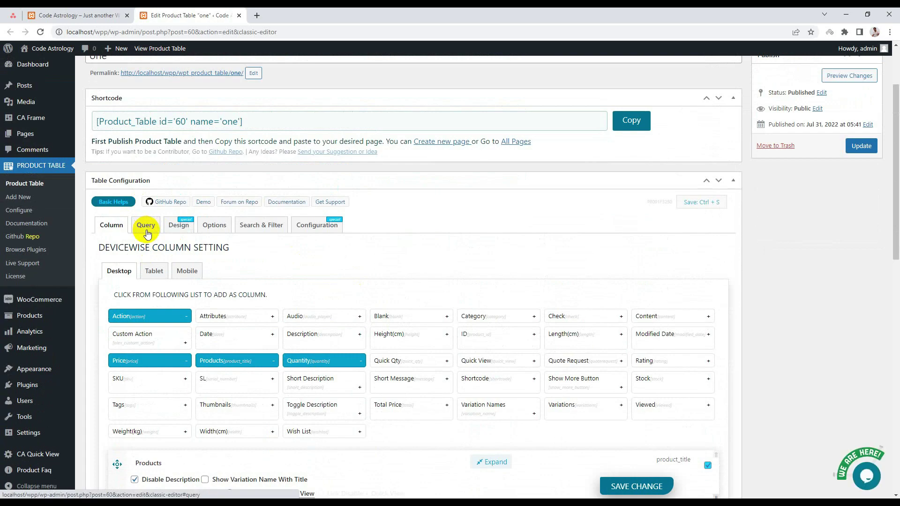
left_click(146, 227)
left_click(78, 16)
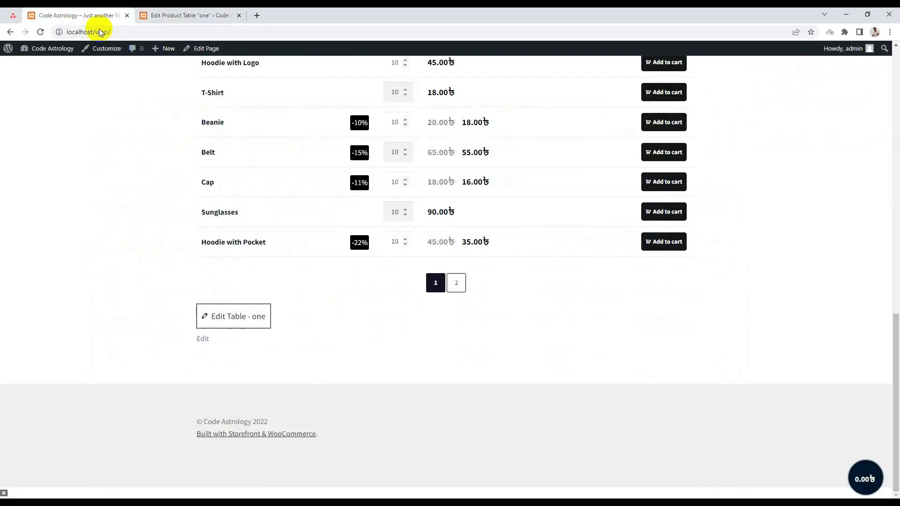
scroll(360, 262, "up", 3)
scroll(360, 262, "up", 2)
scroll(360, 261, "up", 2)
scroll(360, 261, "up", 1)
scroll(360, 261, "down", 6)
scroll(360, 262, "down", 2)
left_click(461, 285)
left_click(443, 292)
Select the Posts per page field (20) and recheck the front-page table.
left_click(174, 12)
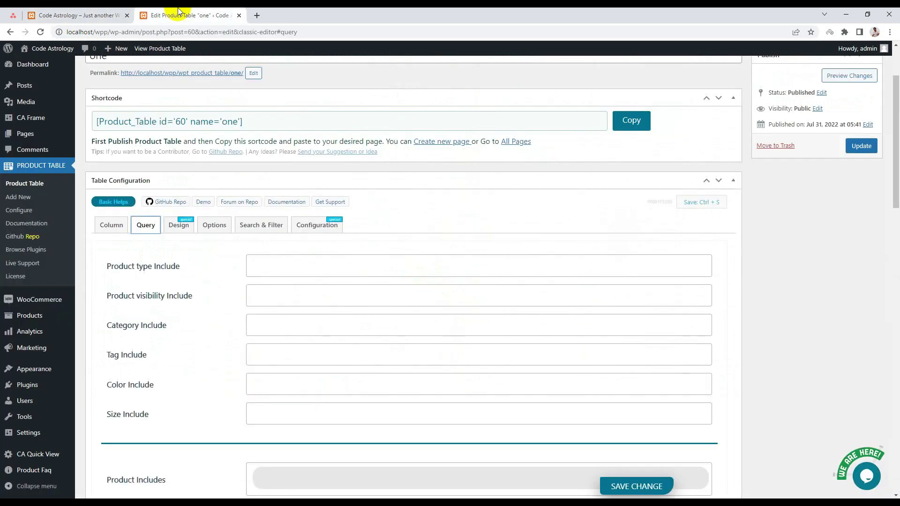
scroll(304, 288, "down", 2)
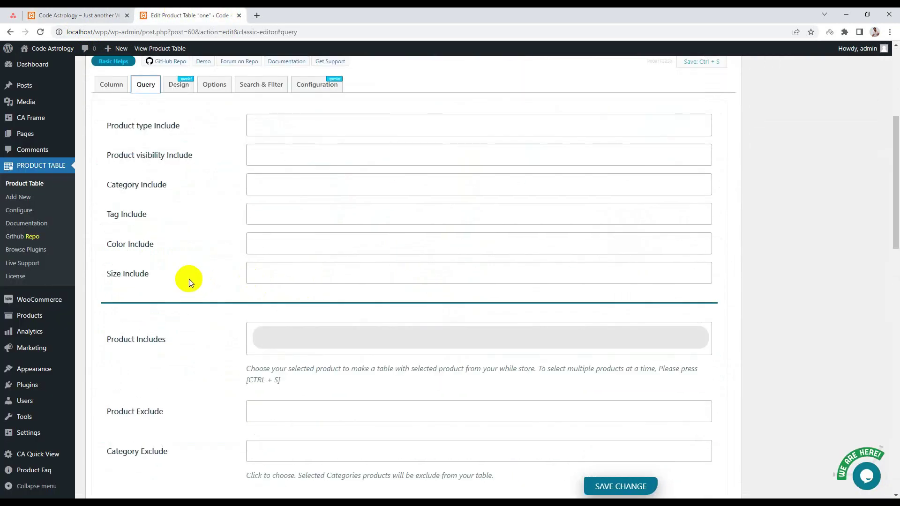
scroll(314, 303, "down", 2)
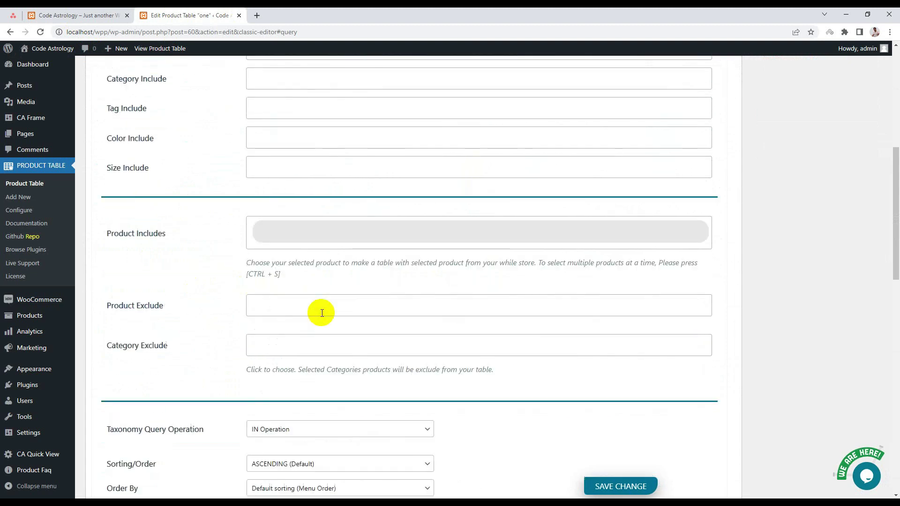
scroll(317, 309, "down", 2)
scroll(322, 320, "down", 1)
scroll(321, 320, "down", 1)
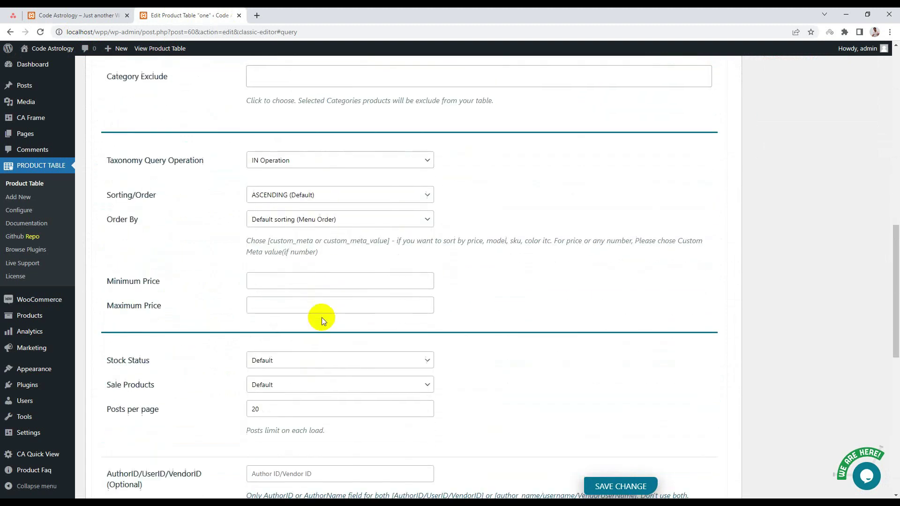
scroll(190, 274, "down", 2)
scroll(217, 305, "up", 1)
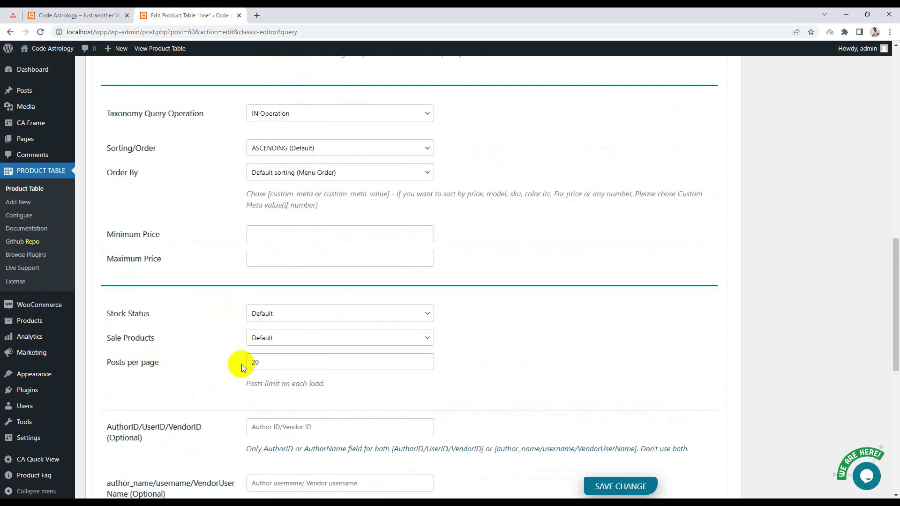
left_click(278, 363)
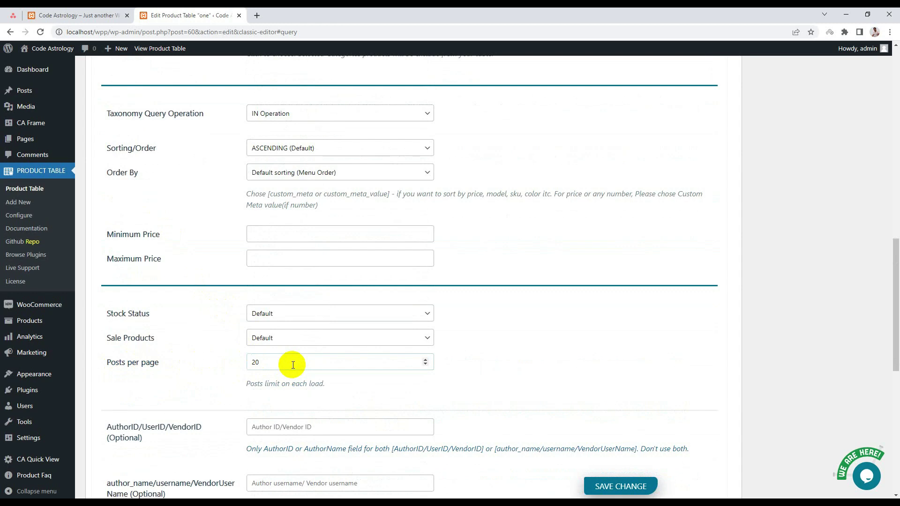
left_click(86, 14)
left_click(169, 15)
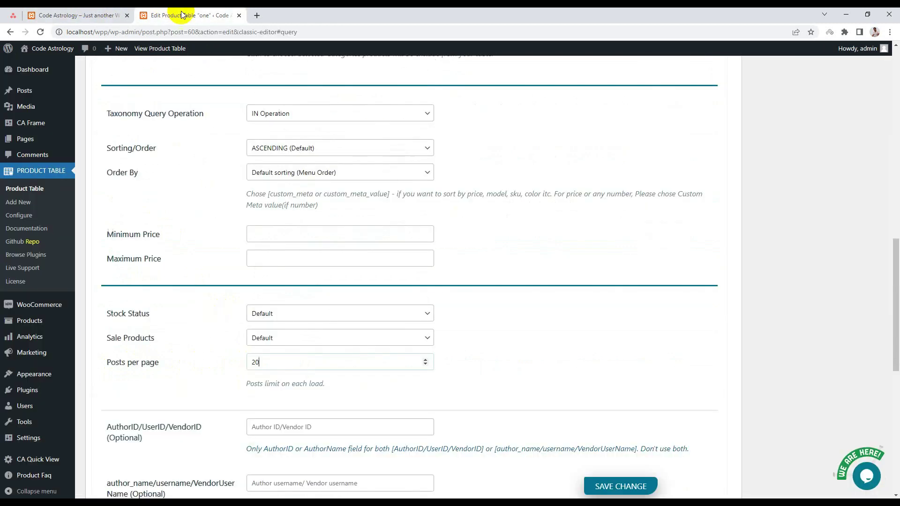
scroll(275, 254, "up", 4)
scroll(274, 255, "up", 5)
View table 'one' Options, check the front page, then return to the Query settings.
left_click(215, 273)
scroll(186, 330, "down", 2)
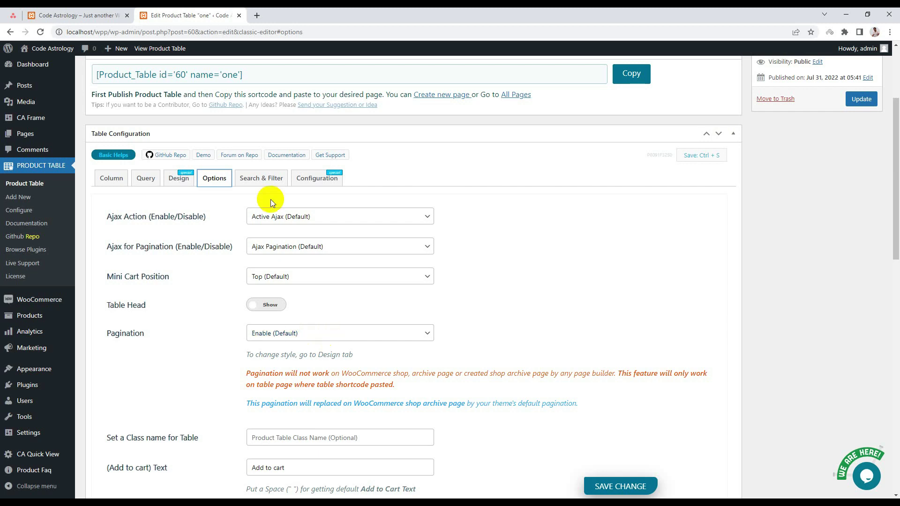
left_click(91, 14)
left_click(166, 14)
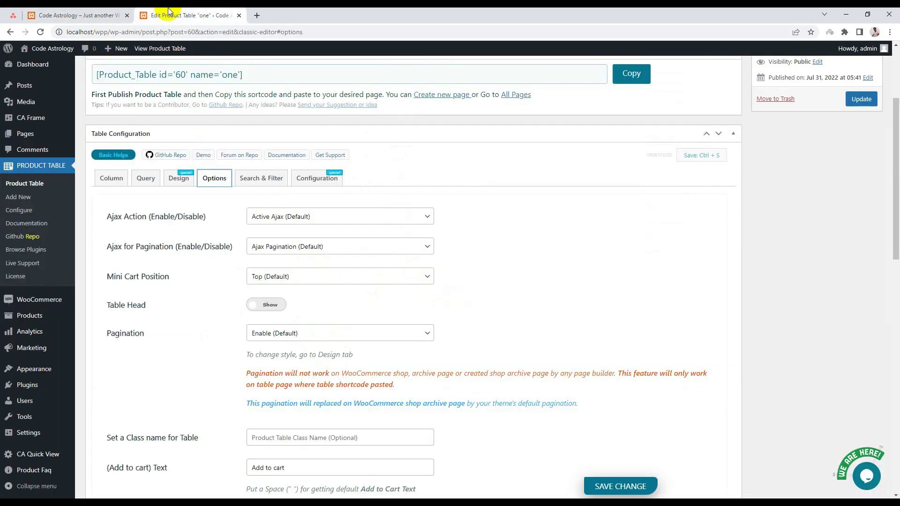
left_click(145, 177)
scroll(300, 360, "down", 4)
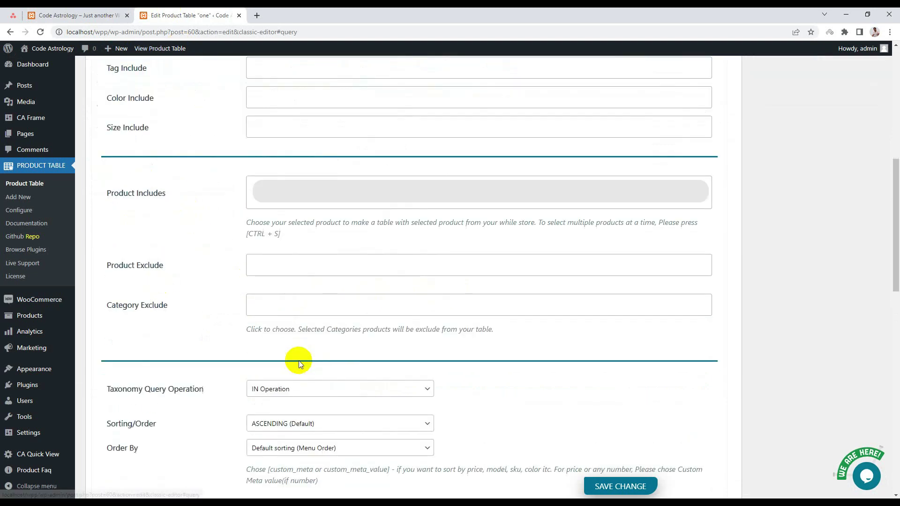
scroll(305, 361, "down", 3)
scroll(305, 361, "down", 2)
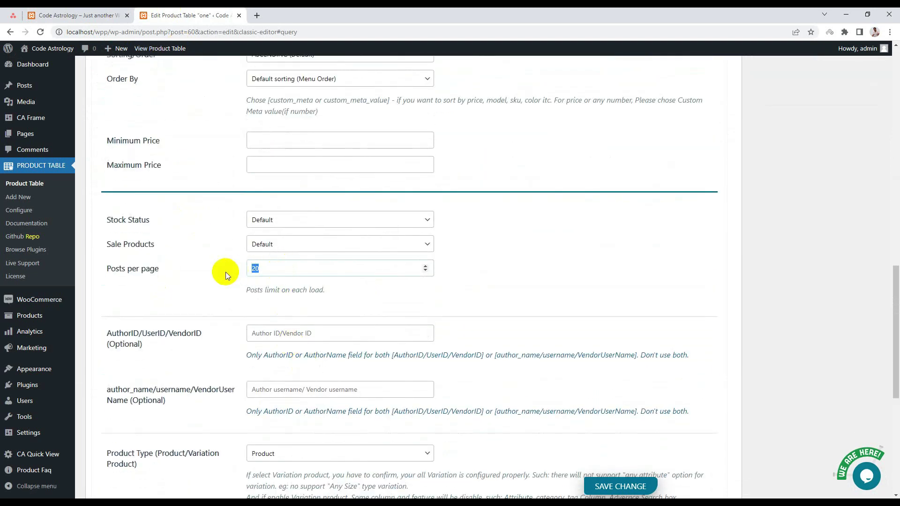
type("10")
Reload the Code Astrology front page and view table 'one' split across three pages.
left_click(79, 12)
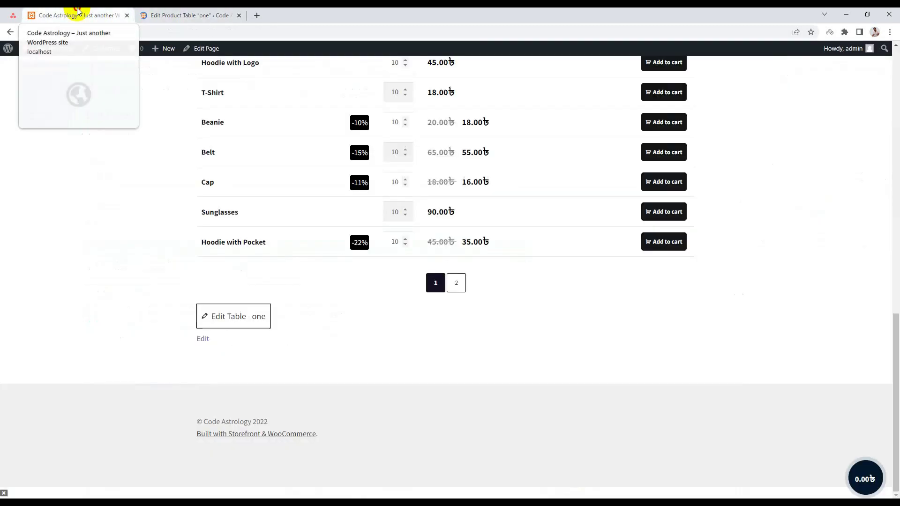
right_click(15, 155)
left_click(42, 181)
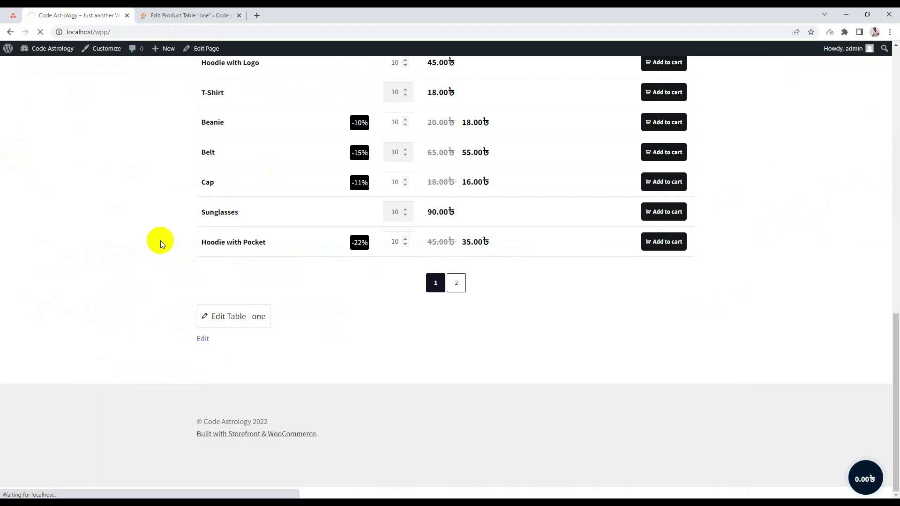
scroll(183, 264, "down", 2)
scroll(201, 271, "down", 1)
scroll(326, 247, "down", 2)
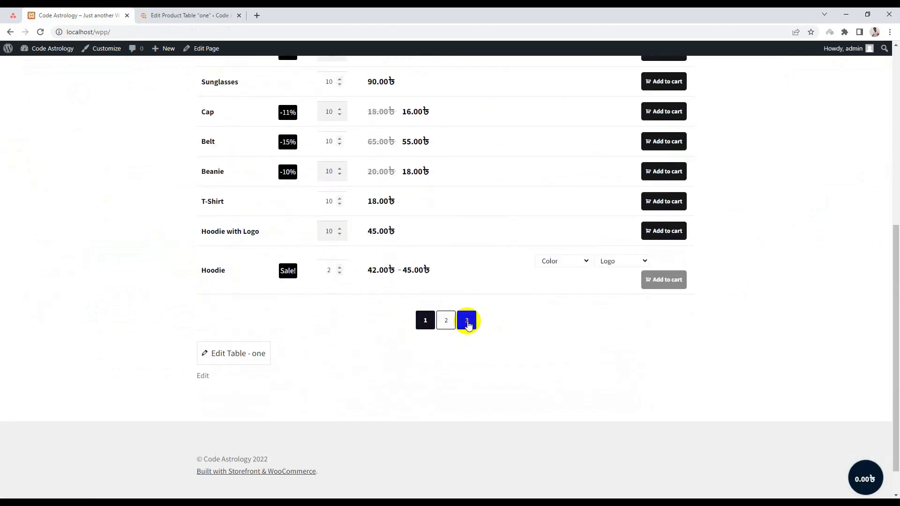
left_click(162, 12)
scroll(296, 216, "down", 1)
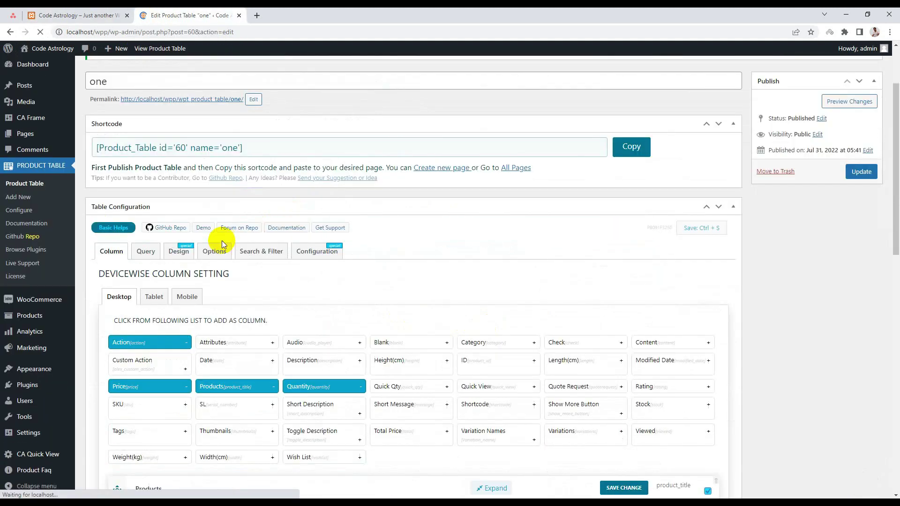
left_click(74, 15)
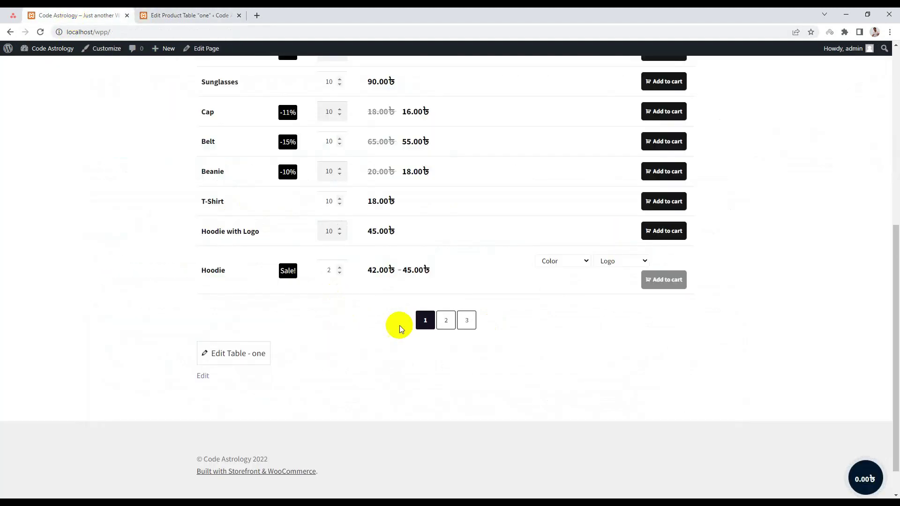
Set table 'one' Pagination option to Disable.
left_click(187, 13)
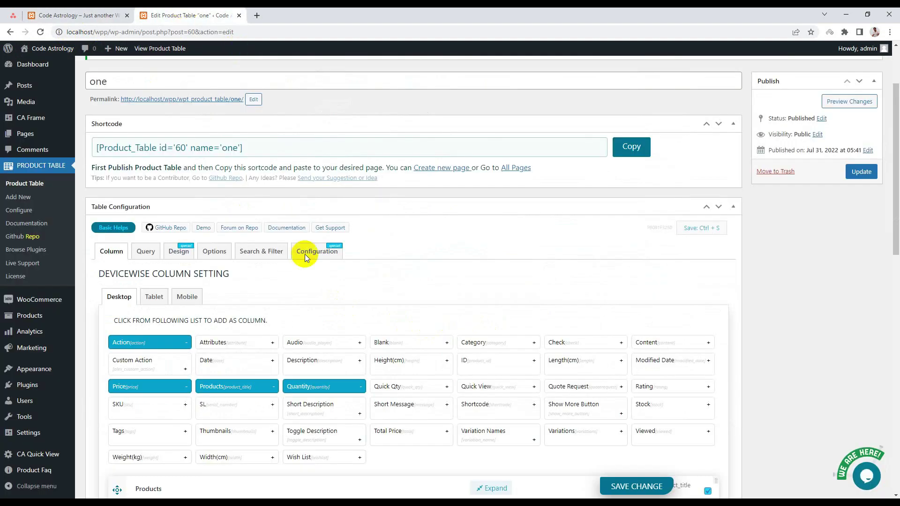
scroll(232, 253, "down", 1)
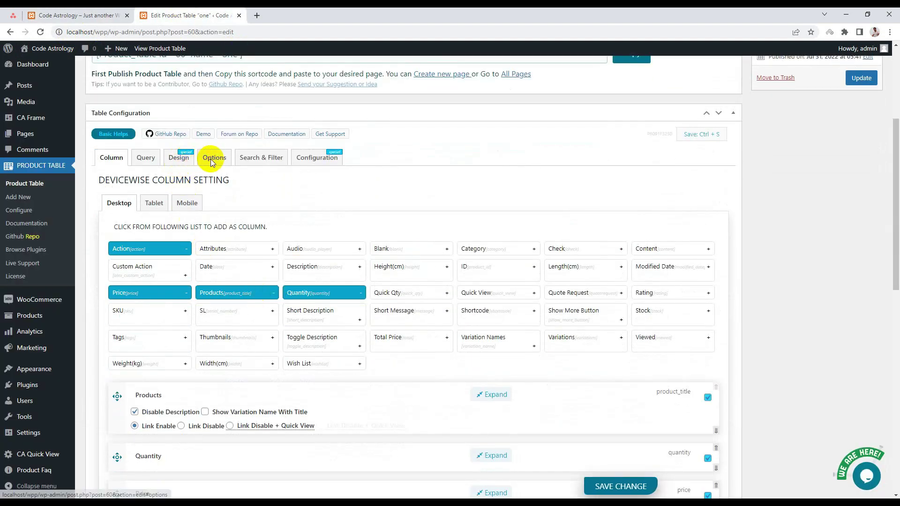
left_click(211, 158)
scroll(281, 275, "down", 1)
scroll(285, 277, "down", 2)
scroll(263, 214, "up", 3)
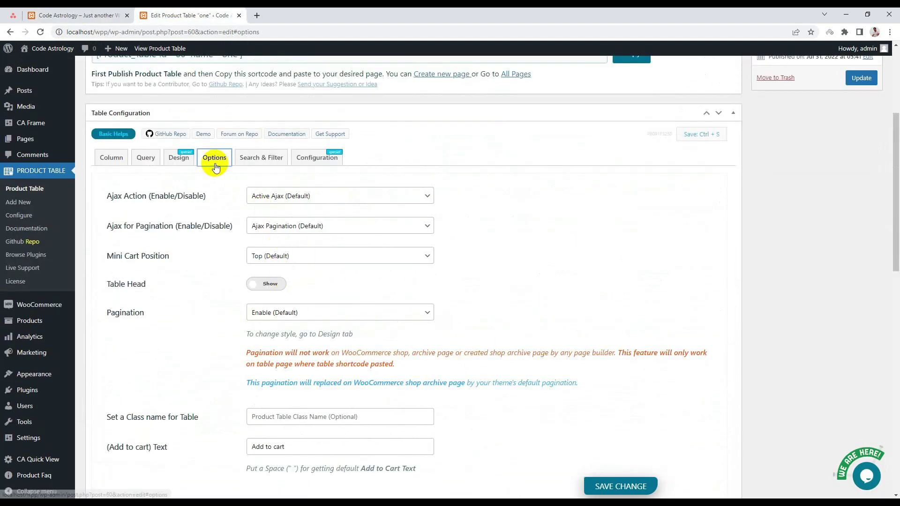
left_click(298, 314)
left_click(276, 335)
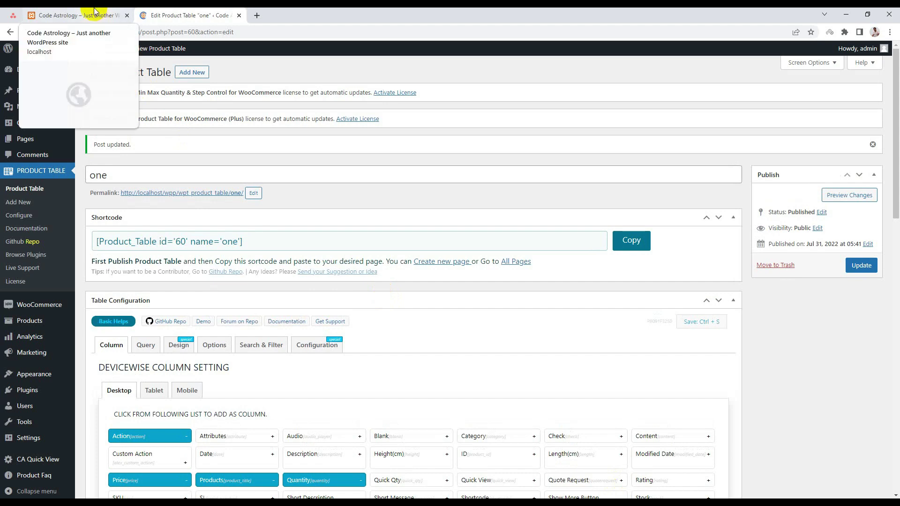
Reload the Code Astrology front page to confirm table 'one' has no page links.
left_click(94, 14)
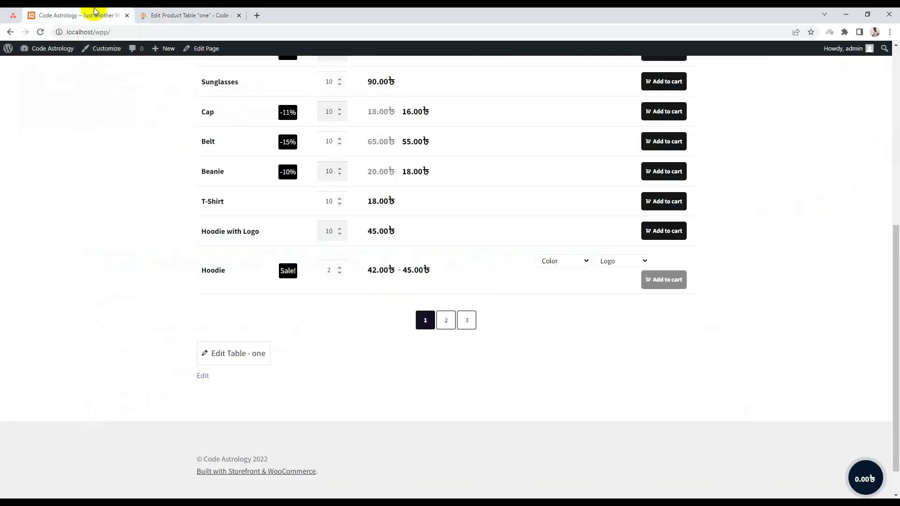
right_click(63, 123)
left_click(76, 146)
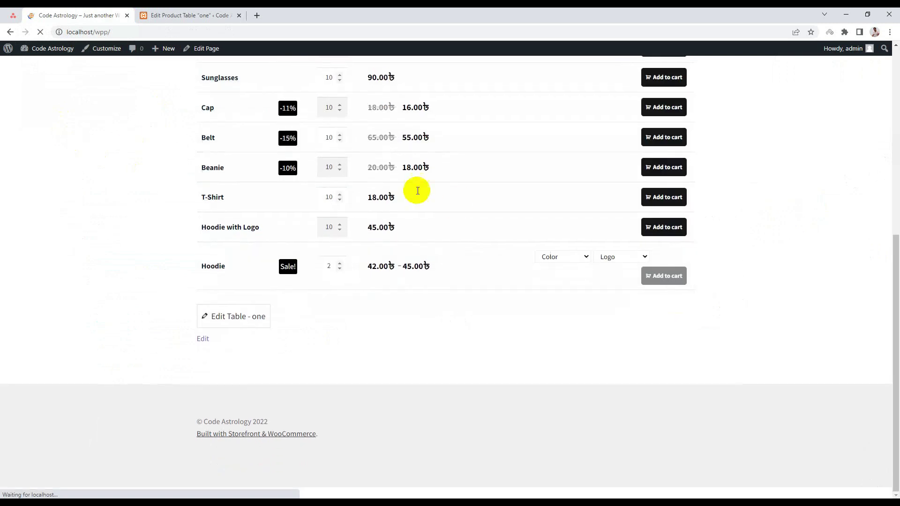
scroll(514, 283, "down", 1)
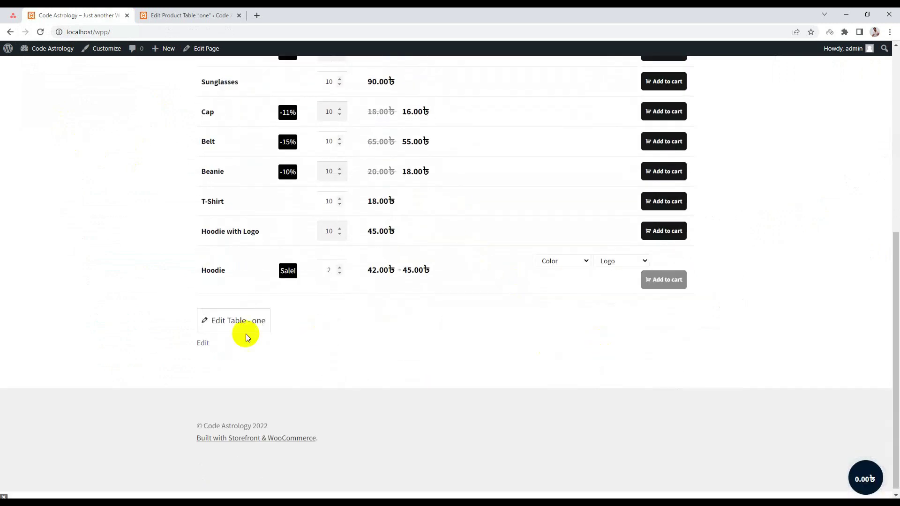
scroll(700, 301, "up", 5)
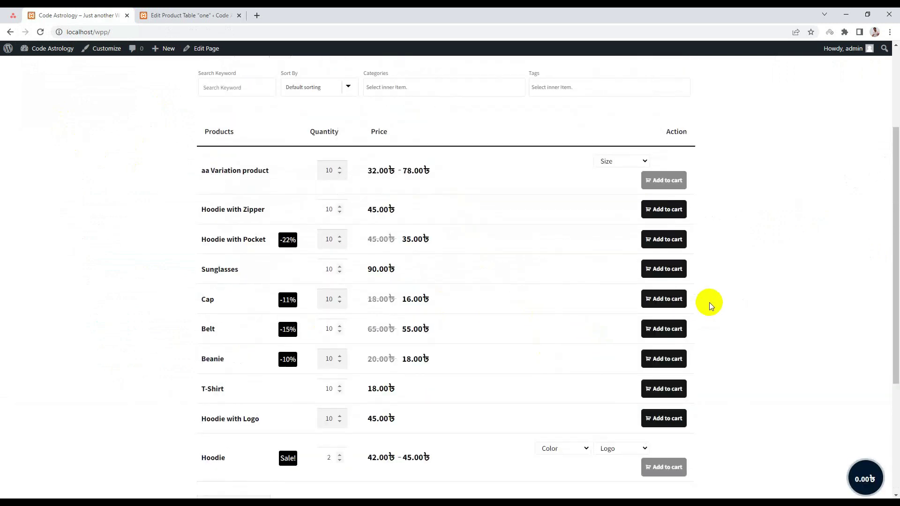
left_click(169, 12)
scroll(437, 266, "down", 3)
Go from table 'one' Design settings to Options and open the Pagination choices.
left_click(172, 112)
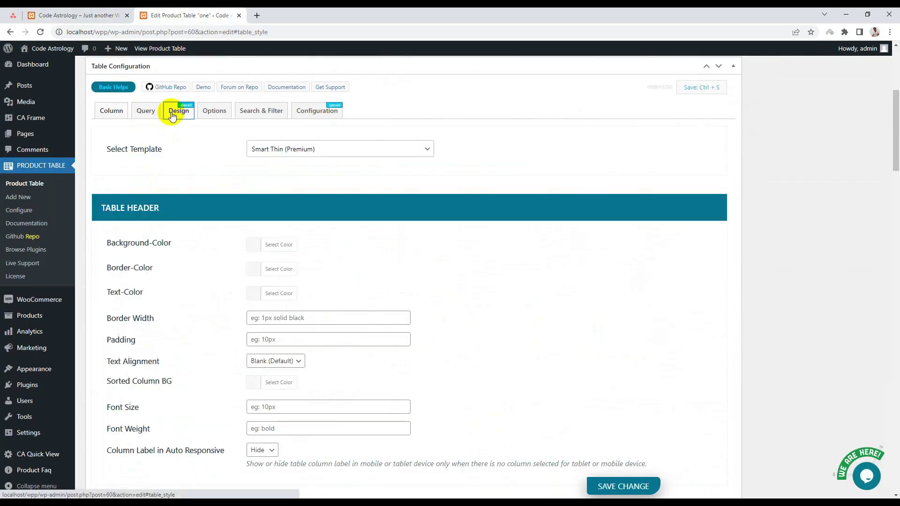
left_click(210, 110)
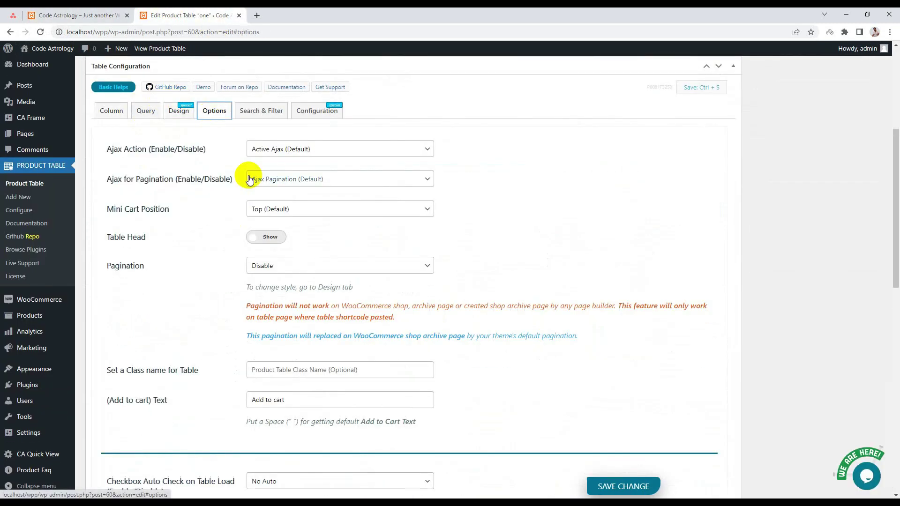
left_click(272, 267)
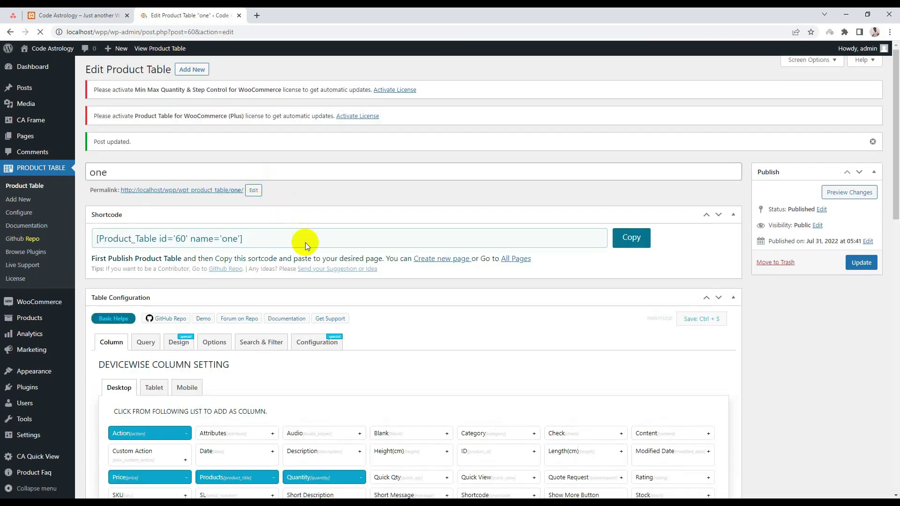
scroll(308, 244, "down", 3)
scroll(311, 248, "down", 3)
Reload the front page and browse table 'one' pages 2, 3, then 2 again.
left_click(79, 16)
scroll(312, 171, "down", 3)
scroll(317, 177, "down", 3)
scroll(333, 215, "up", 1)
right_click(128, 101)
left_click(144, 122)
left_click_drag(280, 154, 298, 156)
scroll(312, 168, "down", 1)
scroll(314, 174, "up", 3)
scroll(384, 271, "down", 3)
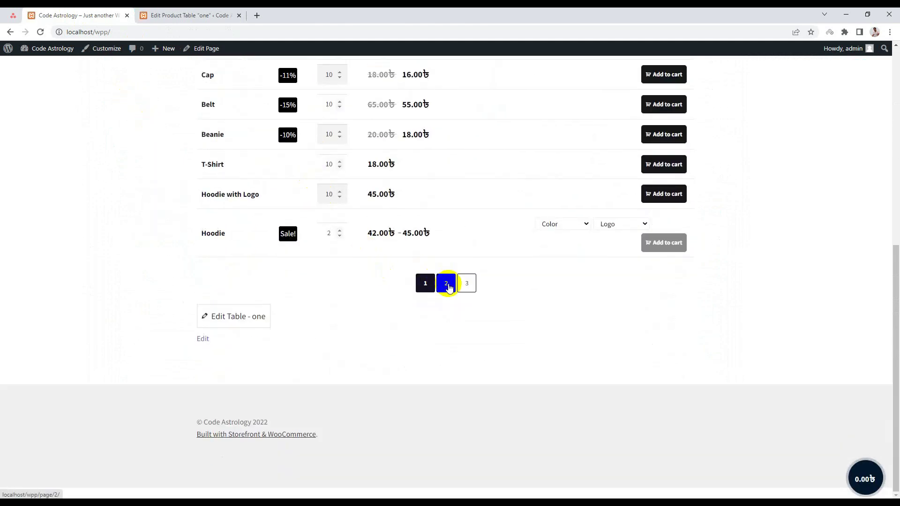
left_click(447, 285)
scroll(418, 247, "up", 1)
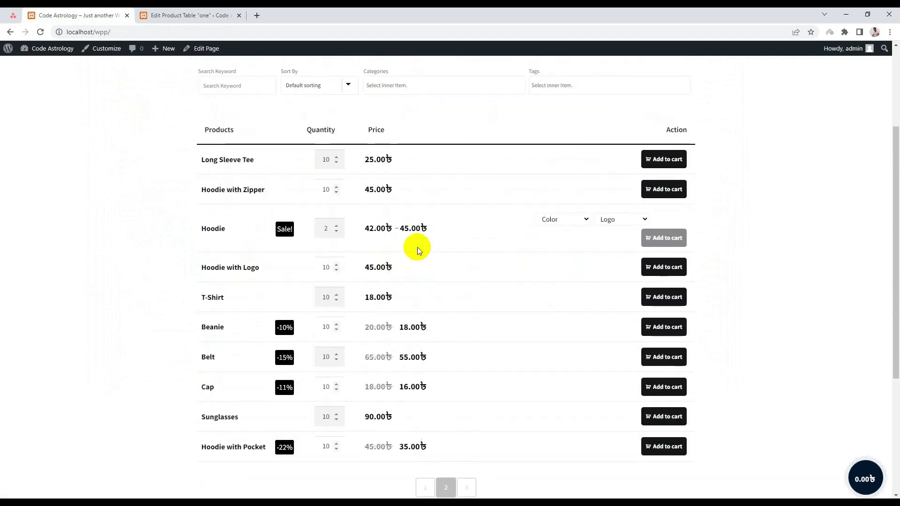
scroll(417, 246, "up", 2)
scroll(339, 251, "down", 1)
scroll(397, 244, "down", 1)
scroll(397, 244, "down", 3)
scroll(352, 239, "up", 3)
scroll(347, 156, "down", 1)
left_click(467, 441)
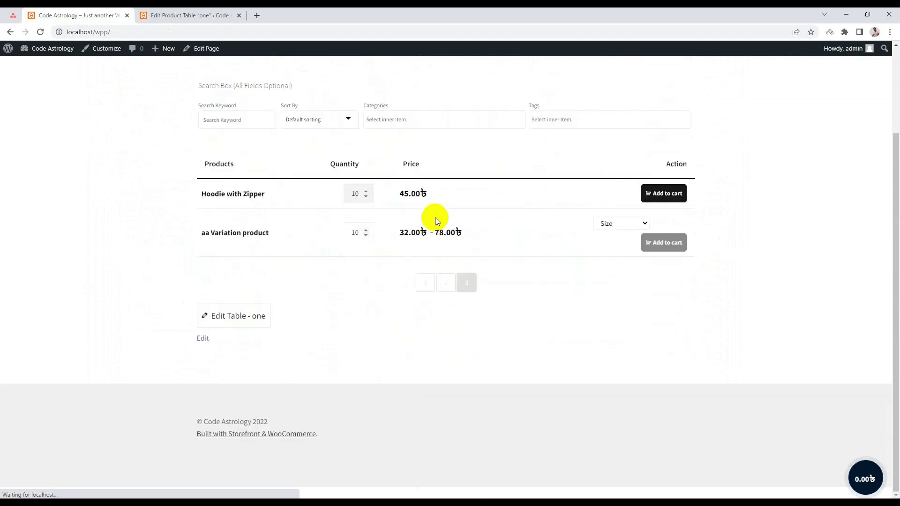
scroll(435, 219, "up", 2)
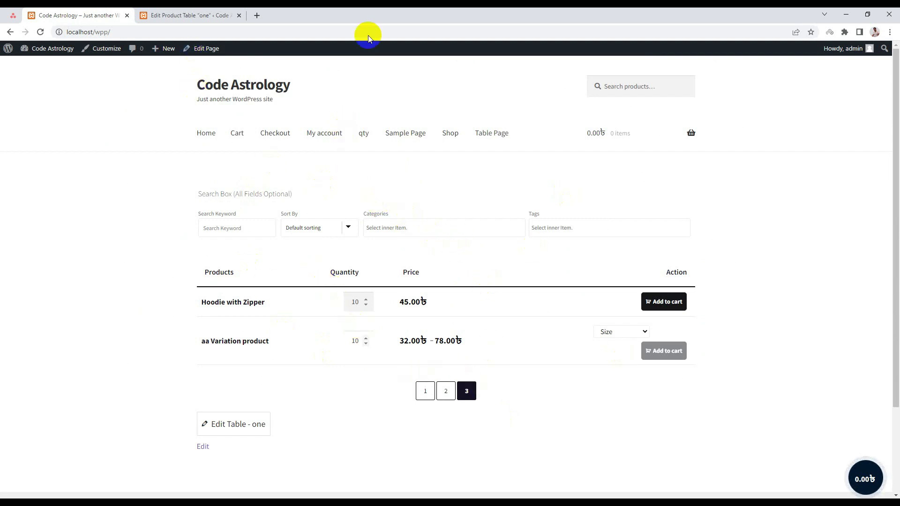
left_click(446, 392)
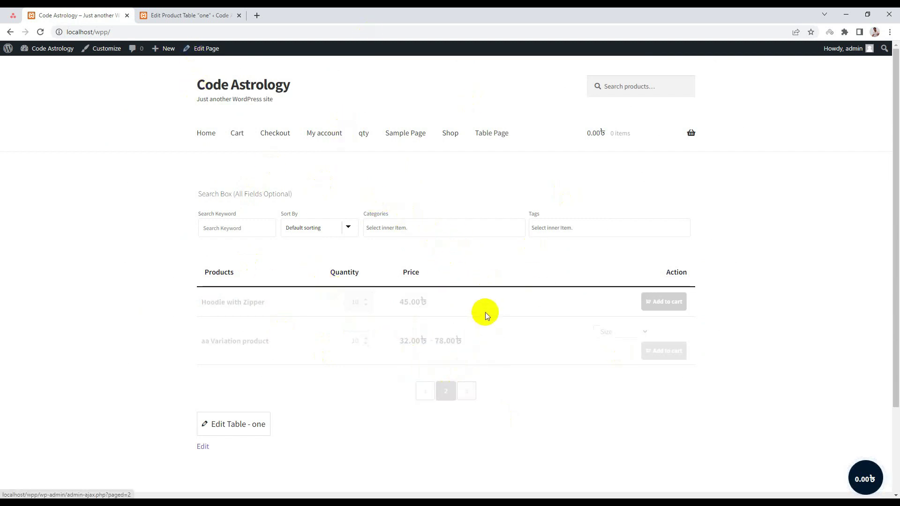
scroll(486, 309, "down", 1)
scroll(506, 281, "down", 1)
scroll(506, 282, "down", 2)
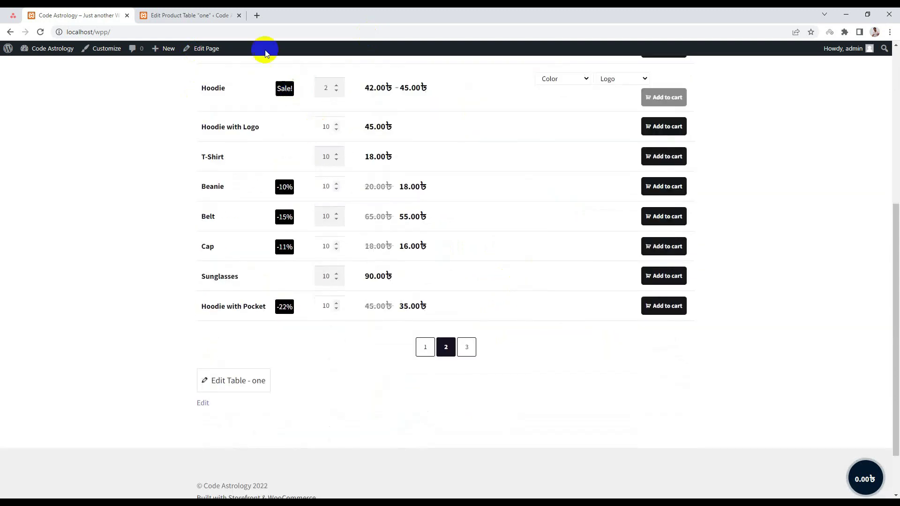
Set Ajax for Pagination to Disable Ajax Pagination, then begin reloading the front page.
left_click(197, 15)
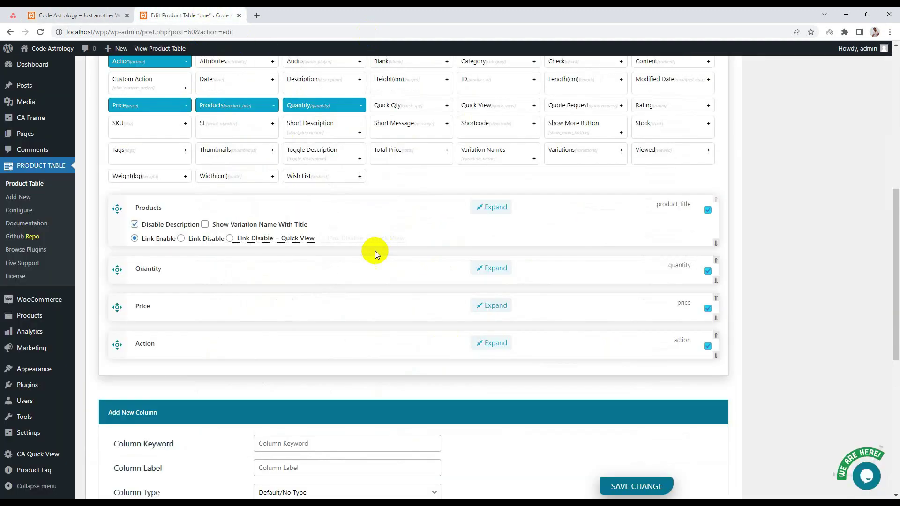
scroll(316, 225, "up", 3)
scroll(272, 201, "up", 2)
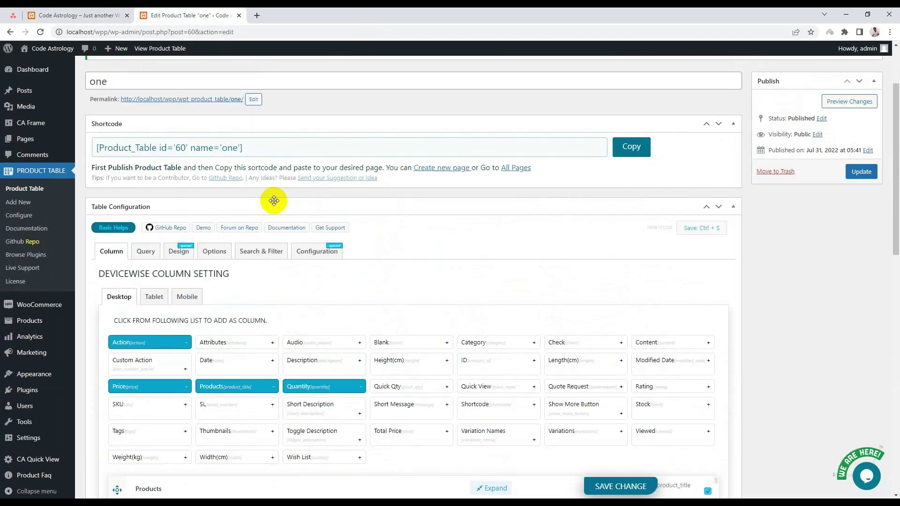
left_click(209, 253)
scroll(239, 251, "down", 2)
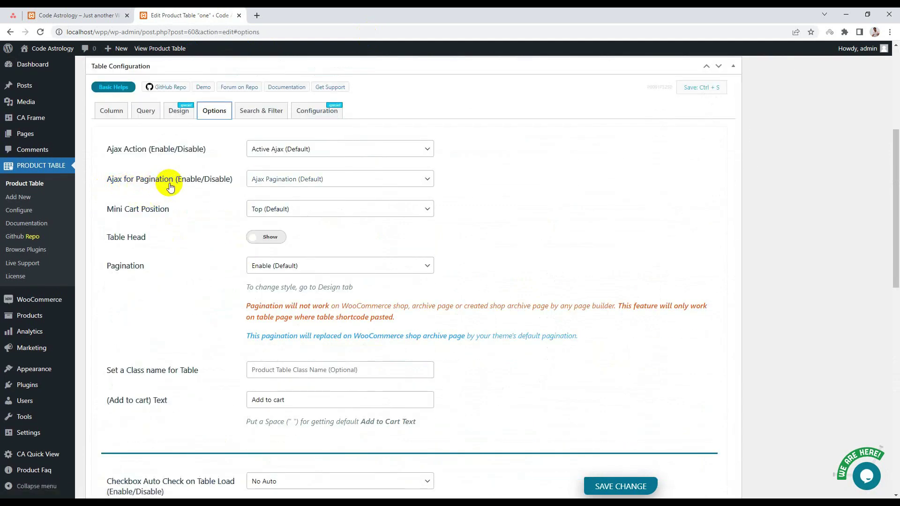
left_click(294, 181)
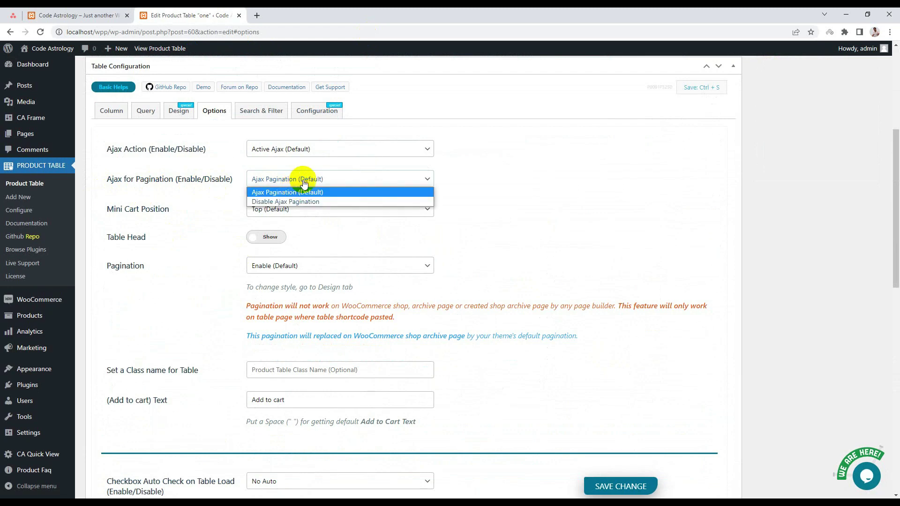
left_click(295, 202)
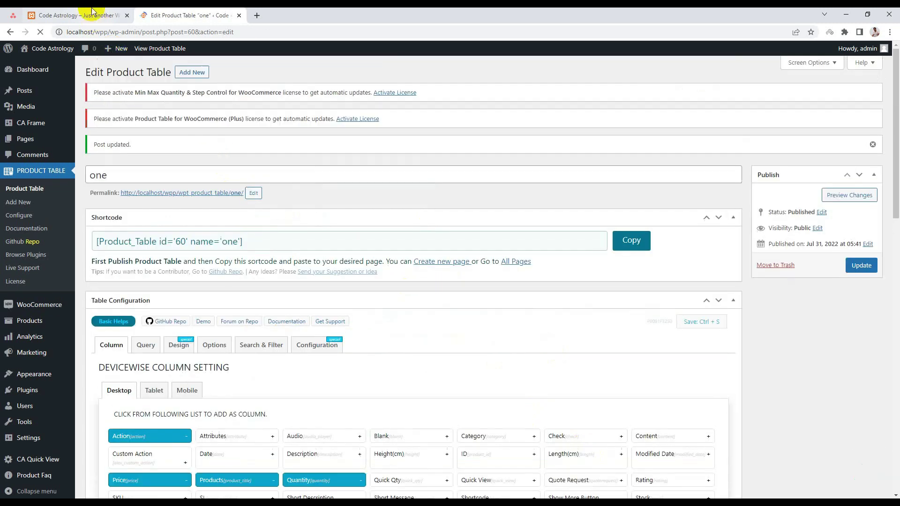
left_click(77, 14)
right_click(109, 125)
Reload the front page and open table 'one' pages 2 and 3 as full pages.
left_click(133, 150)
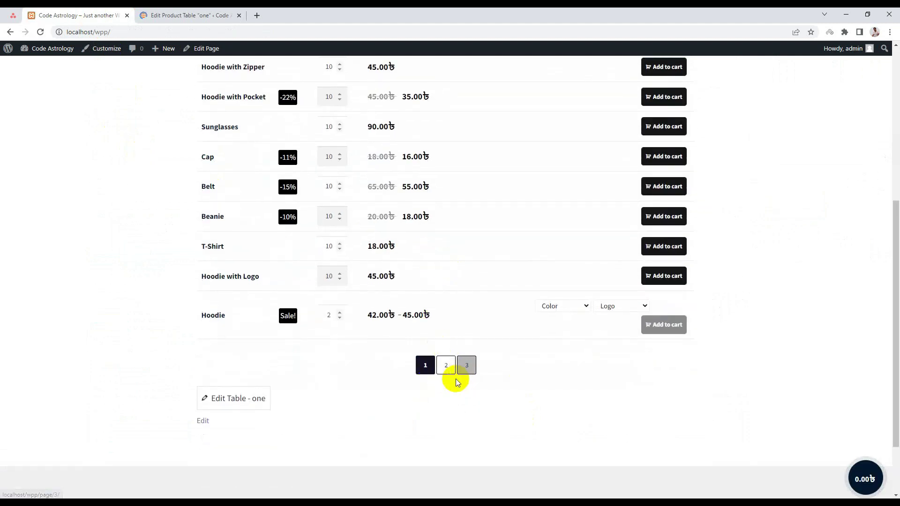
left_click(449, 371)
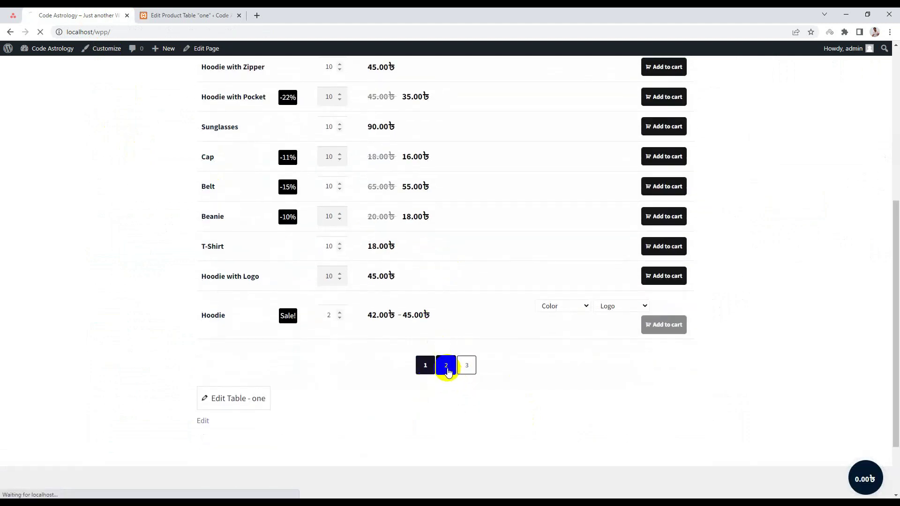
scroll(447, 371, "down", 3)
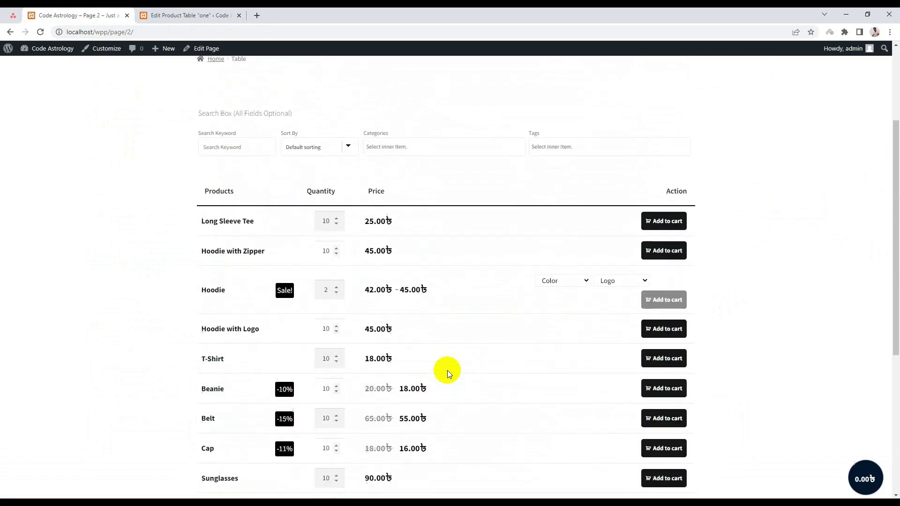
scroll(397, 175, "down", 1)
scroll(462, 256, "down", 2)
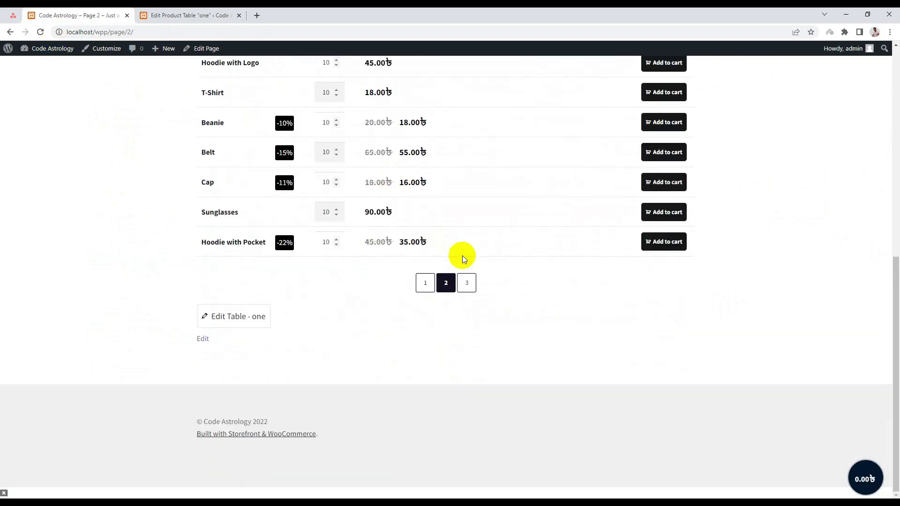
left_click(466, 283)
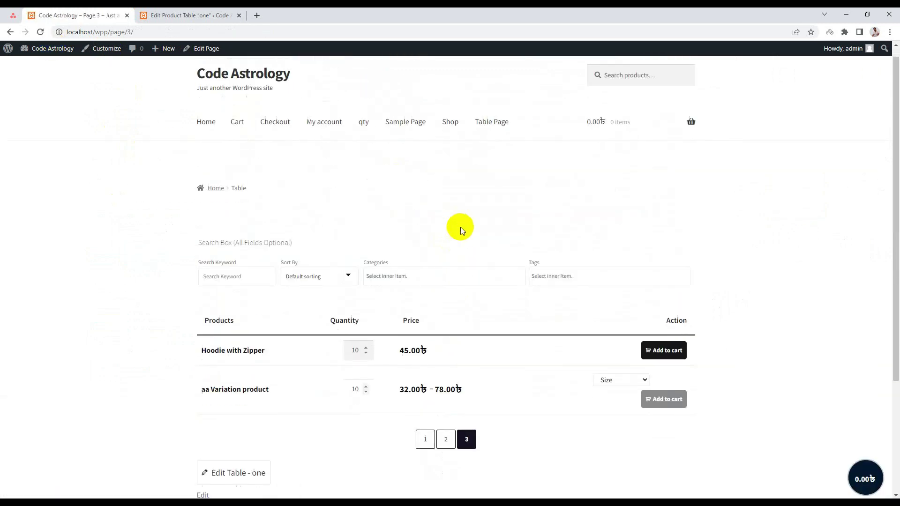
scroll(460, 233, "down", 1)
scroll(478, 295, "down", 1)
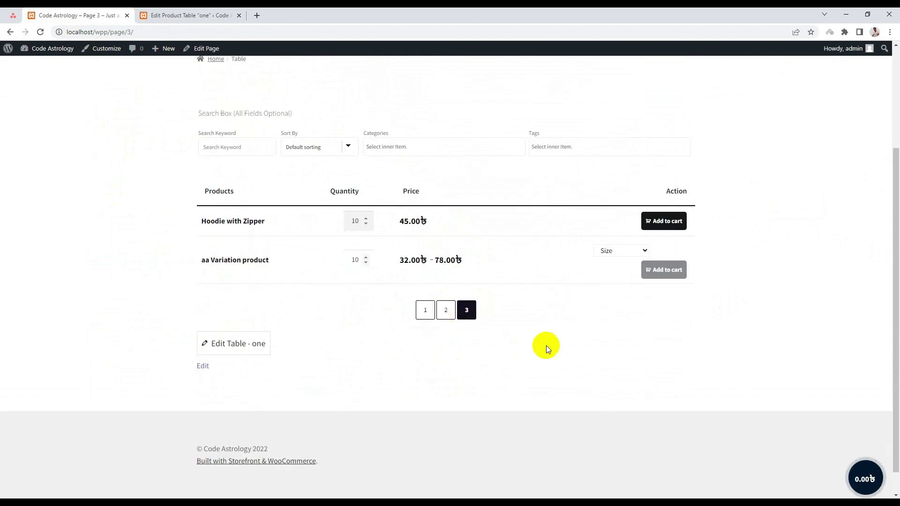
Set table 'one' Ajax for Pagination back to Ajax Pagination (Default).
left_click(225, 17)
scroll(227, 151, "down", 1)
scroll(227, 151, "down", 1)
left_click(212, 251)
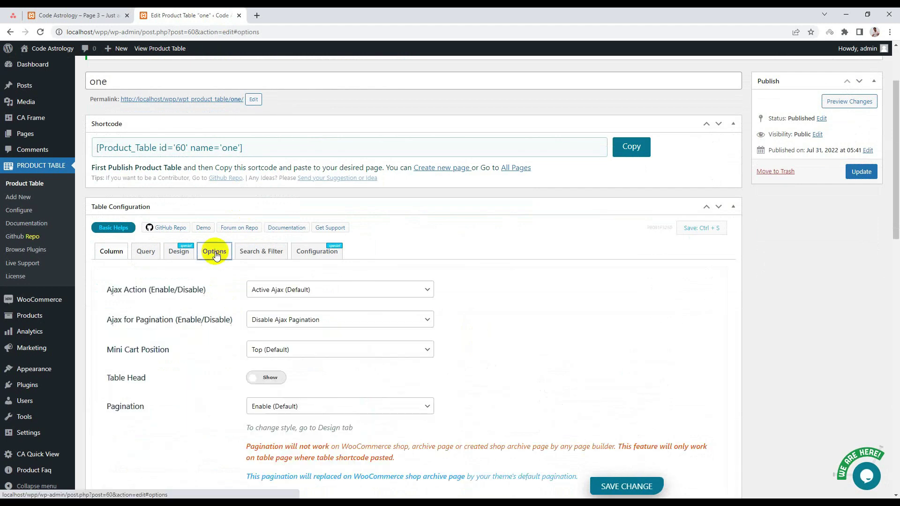
scroll(257, 256, "down", 1)
left_click(311, 233)
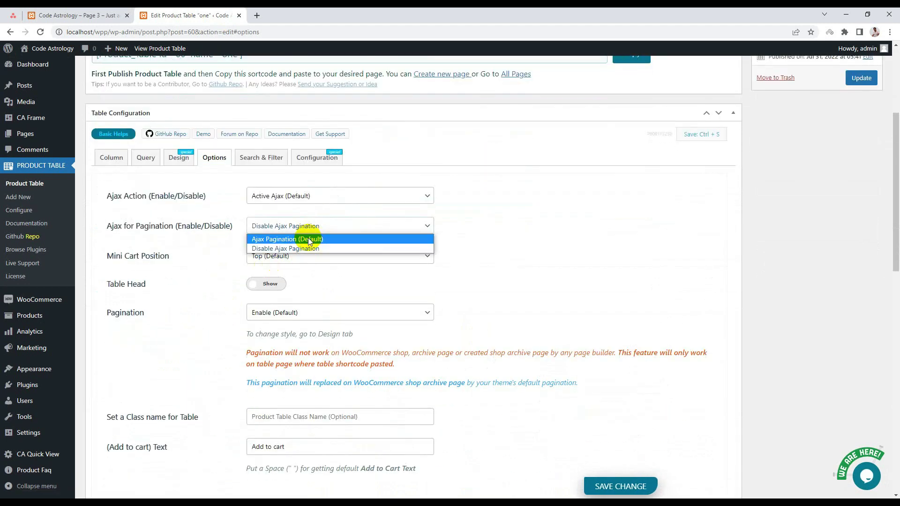
left_click(308, 239)
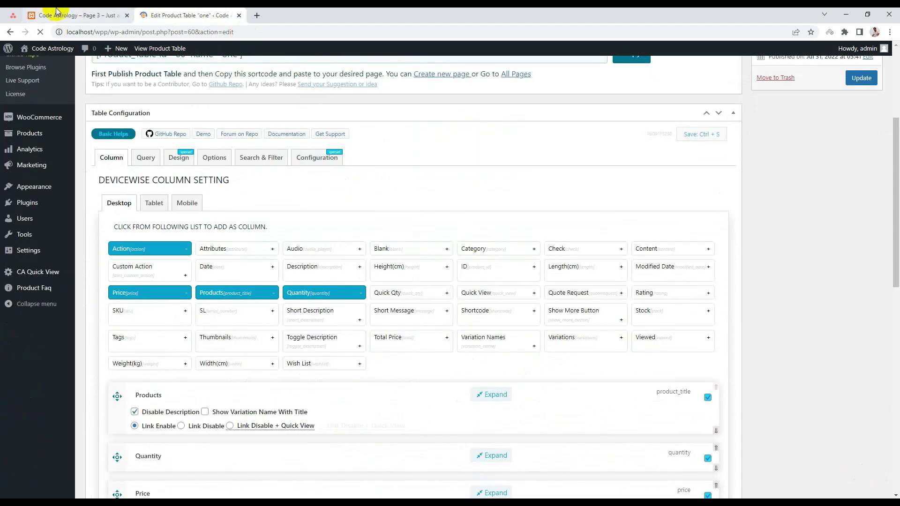
Remove 'page/3/' from the front-page address and load the base URL.
left_click(56, 14)
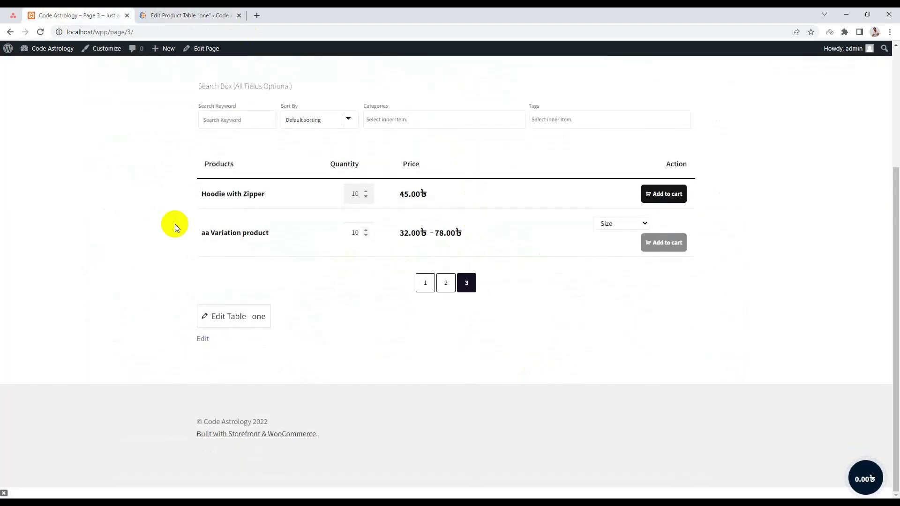
right_click(72, 134)
left_click(120, 32)
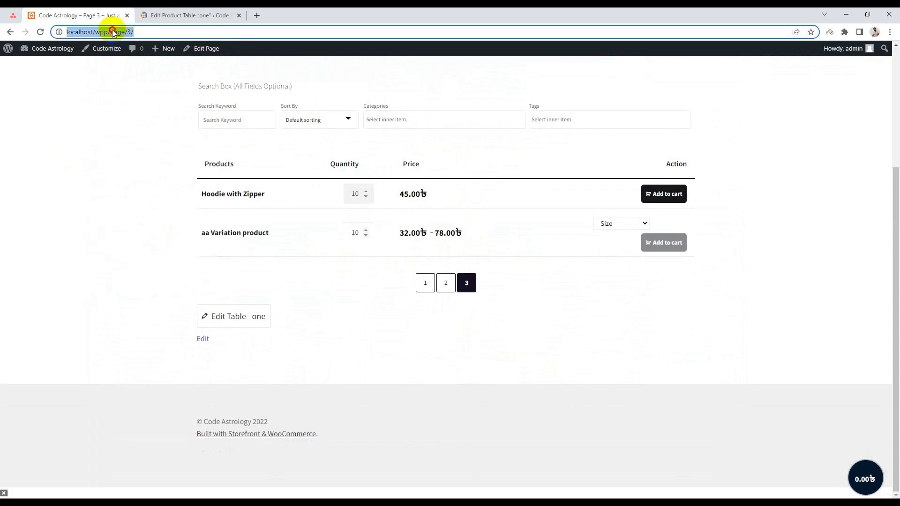
left_click_drag(147, 32, 116, 32)
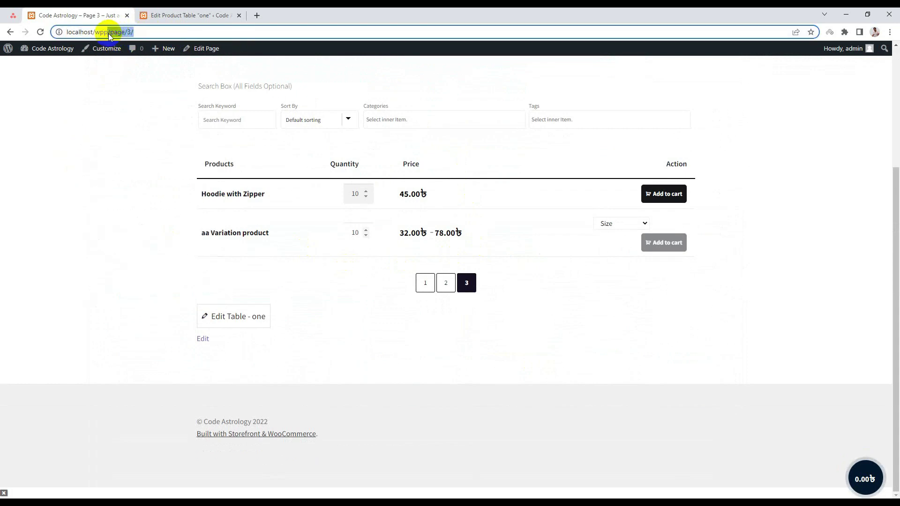
key("BackSpace")
key("Return")
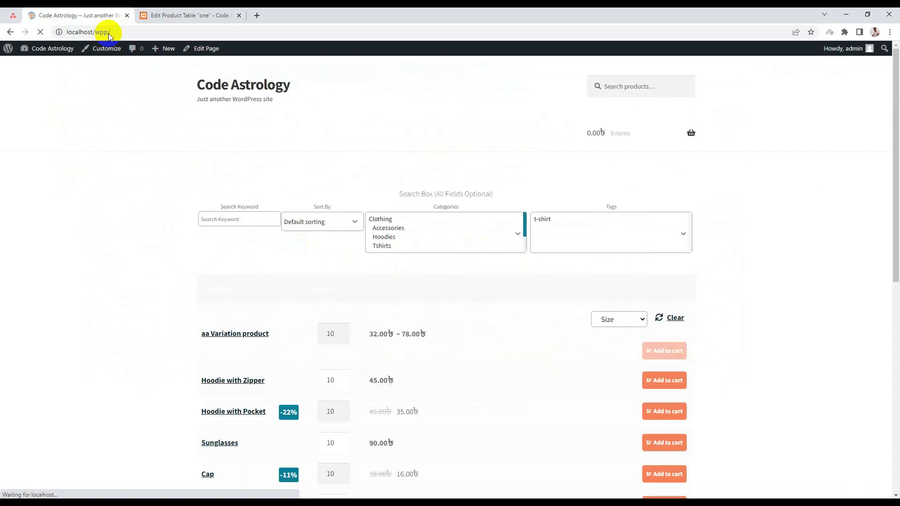
scroll(335, 305, "down", 3)
scroll(364, 316, "down", 3)
scroll(408, 343, "up", 2)
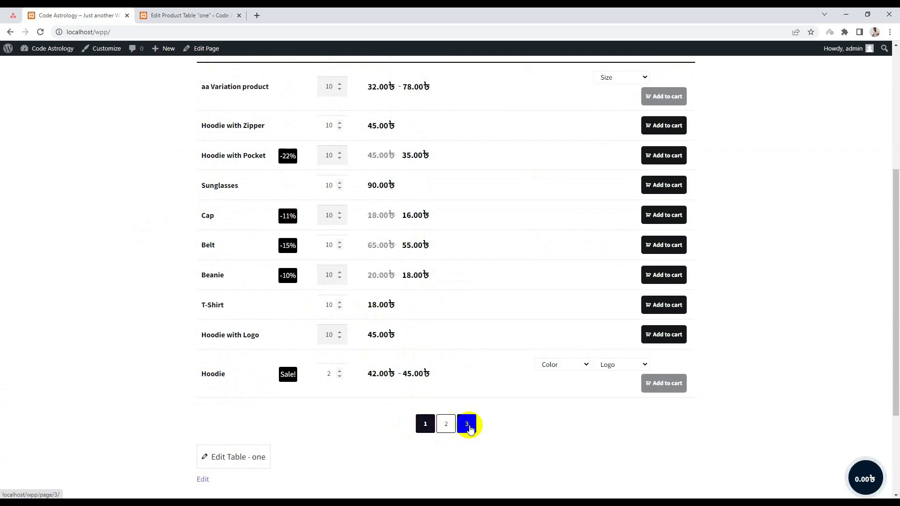
In table one's Design settings, set the pagination text colour to deep blue.
left_click(180, 19)
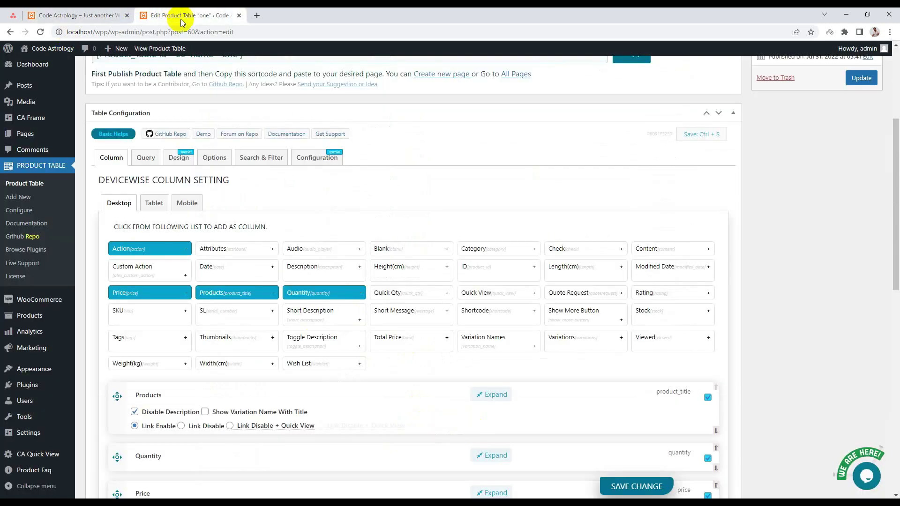
left_click(187, 162)
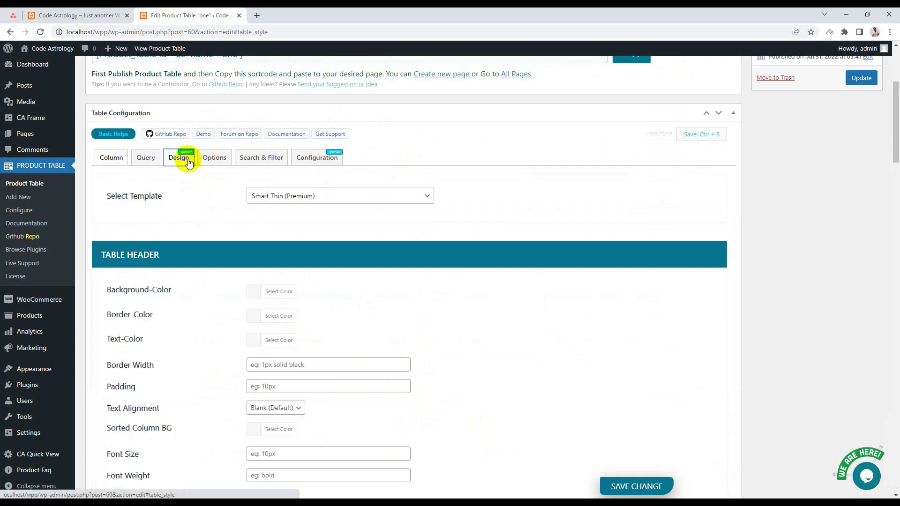
scroll(235, 207, "down", 2)
scroll(234, 206, "down", 3)
scroll(235, 208, "down", 2)
scroll(239, 207, "down", 2)
scroll(243, 212, "down", 2)
scroll(247, 219, "down", 3)
scroll(247, 221, "down", 3)
scroll(253, 225, "up", 1)
scroll(236, 212, "down", 3)
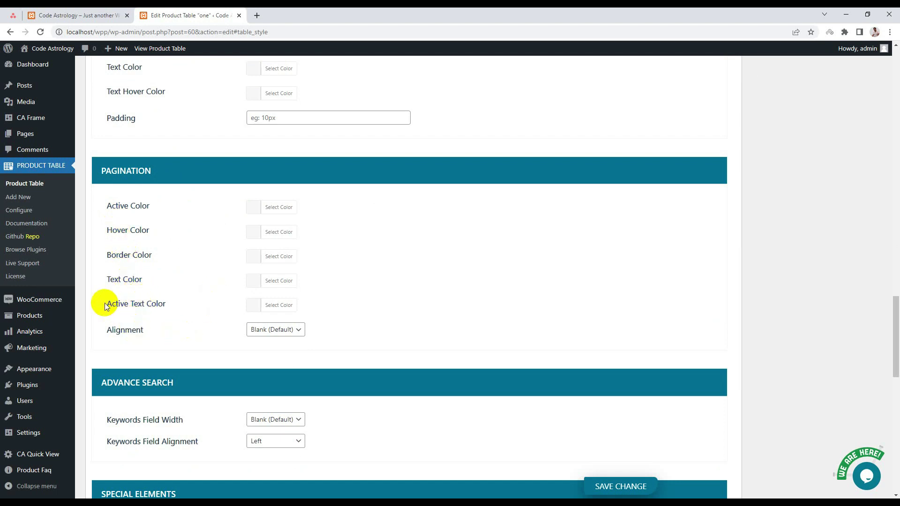
left_click(251, 282)
left_click(321, 404)
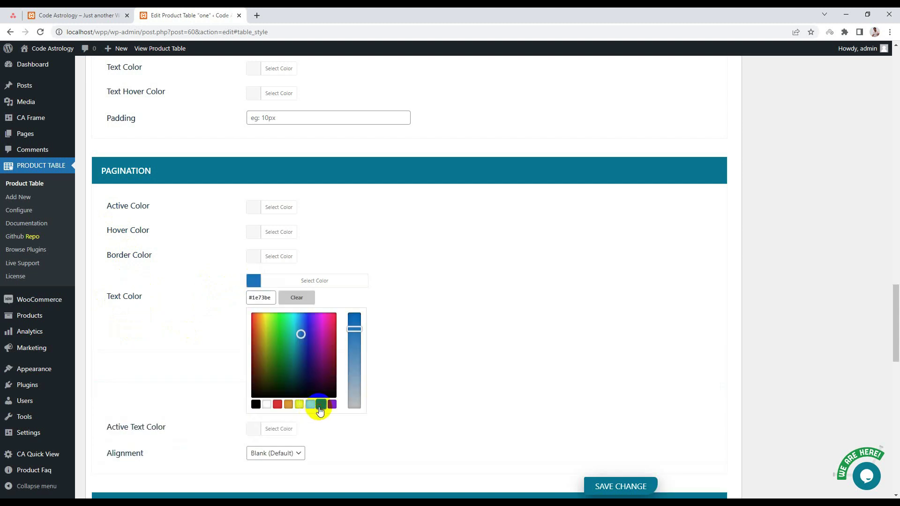
left_click(311, 328)
left_click(309, 325)
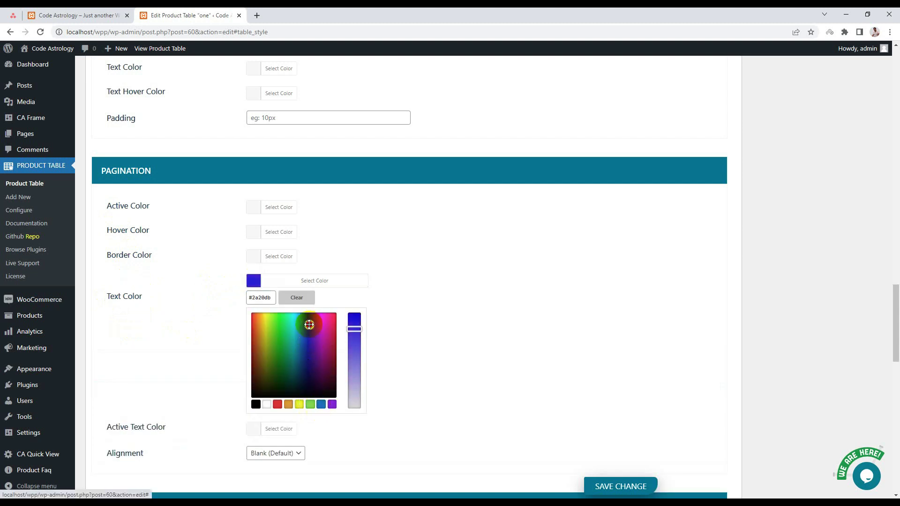
left_click(468, 240)
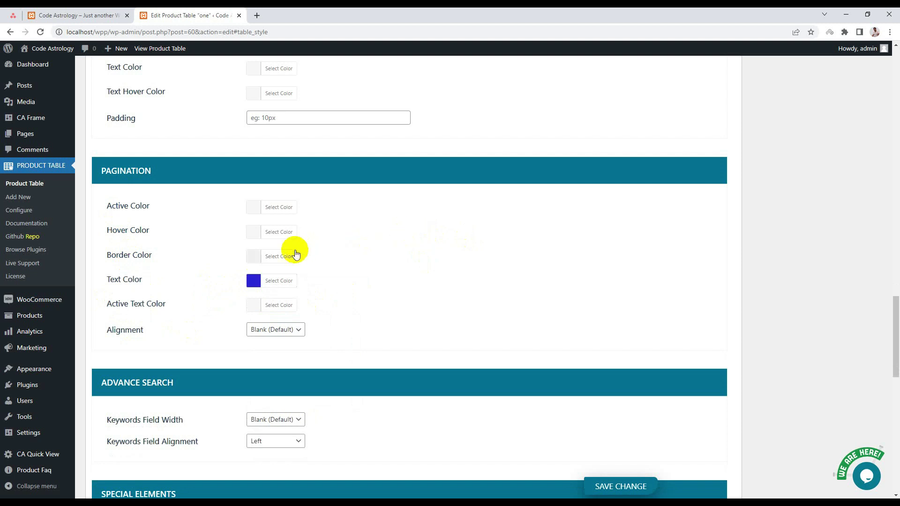
Set the pagination border colour to green.
left_click(252, 257)
left_click(301, 320)
left_click(310, 381)
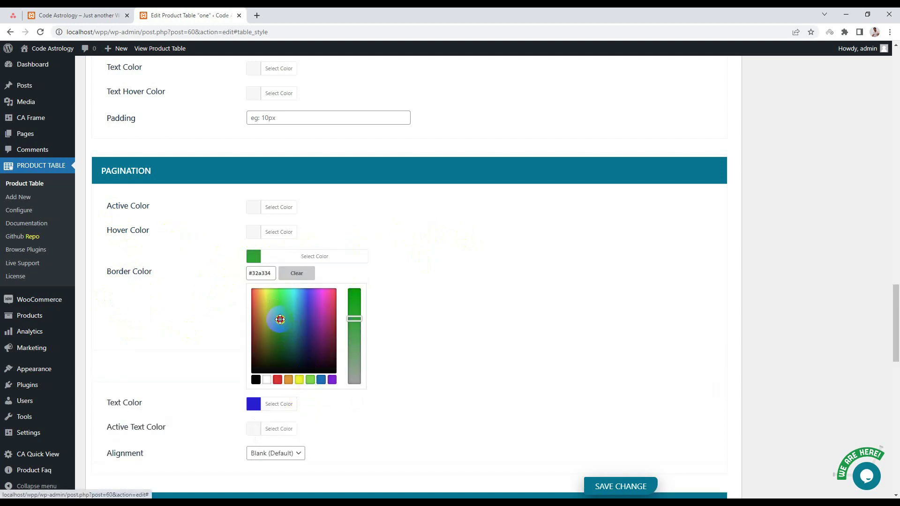
left_click(190, 229)
Set the pagination hover colour to blue.
left_click(252, 232)
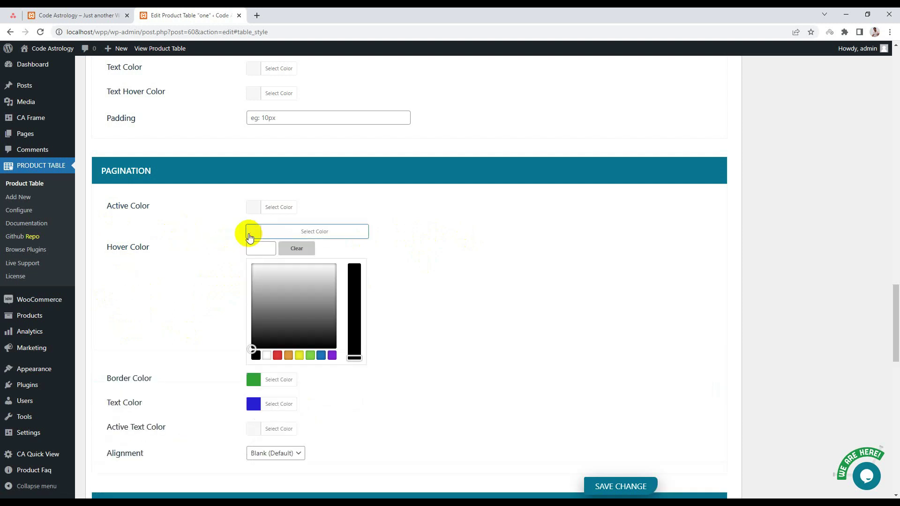
left_click(311, 289)
left_click(331, 355)
left_click_drag(316, 272, 301, 274)
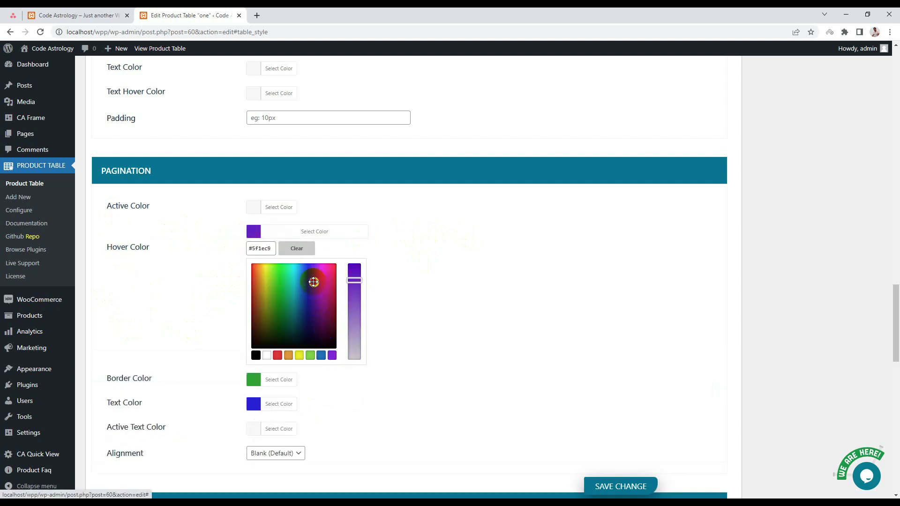
left_click(423, 220)
scroll(426, 218, "down", 1)
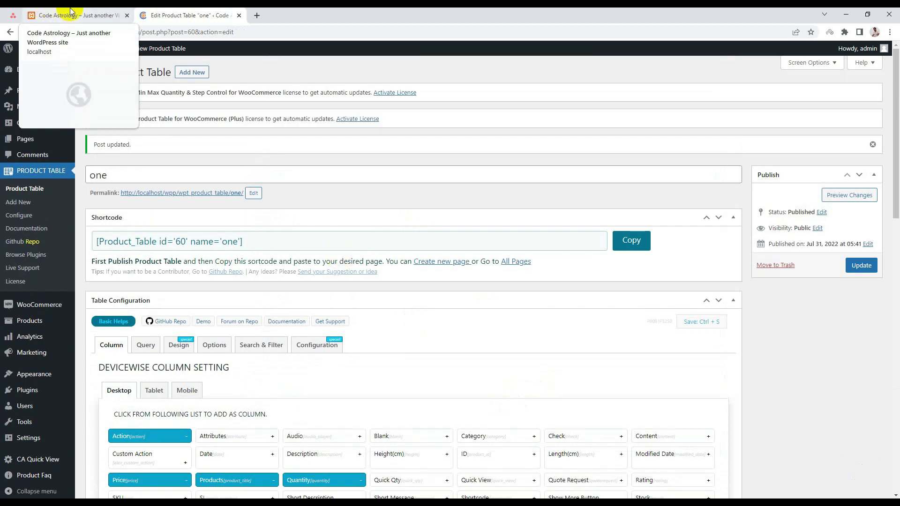
left_click(71, 11)
right_click(80, 133)
left_click(108, 165)
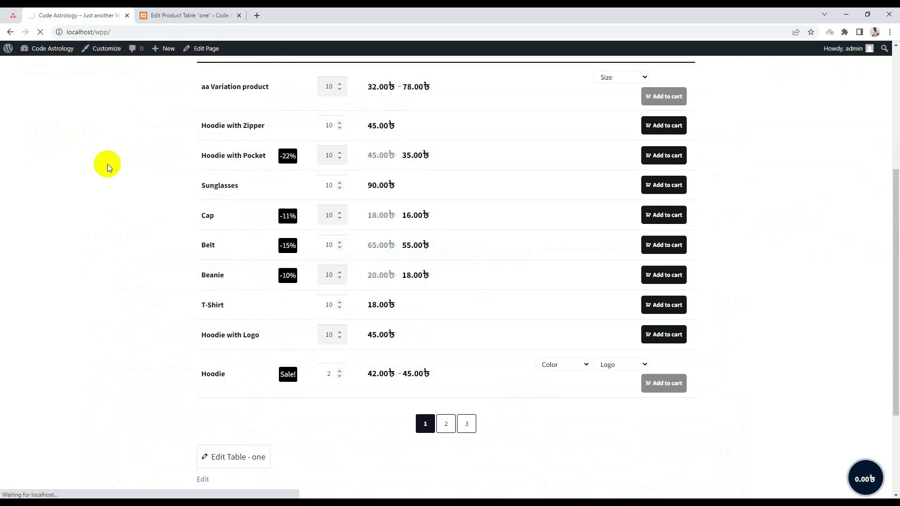
scroll(78, 211, "down", 2)
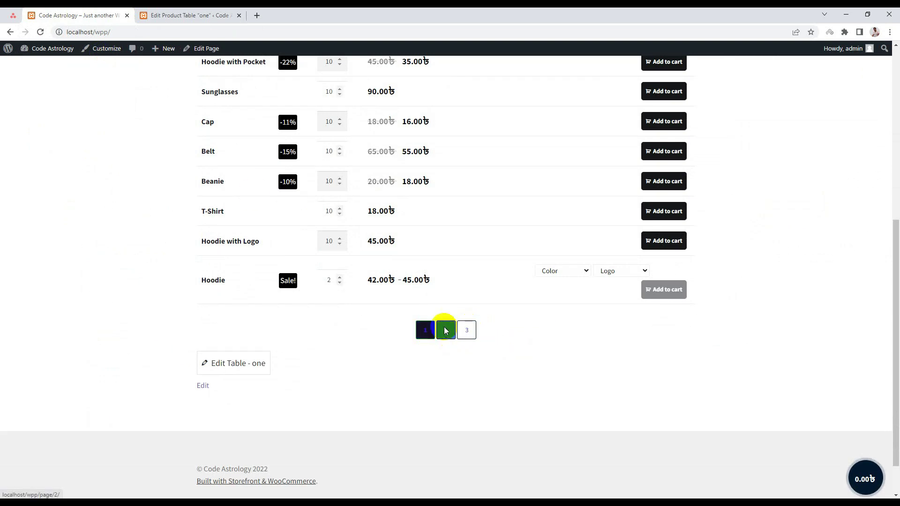
left_click(155, 12)
scroll(406, 280, "down", 4)
scroll(402, 288, "down", 4)
scroll(403, 286, "up", 3)
scroll(403, 286, "up", 2)
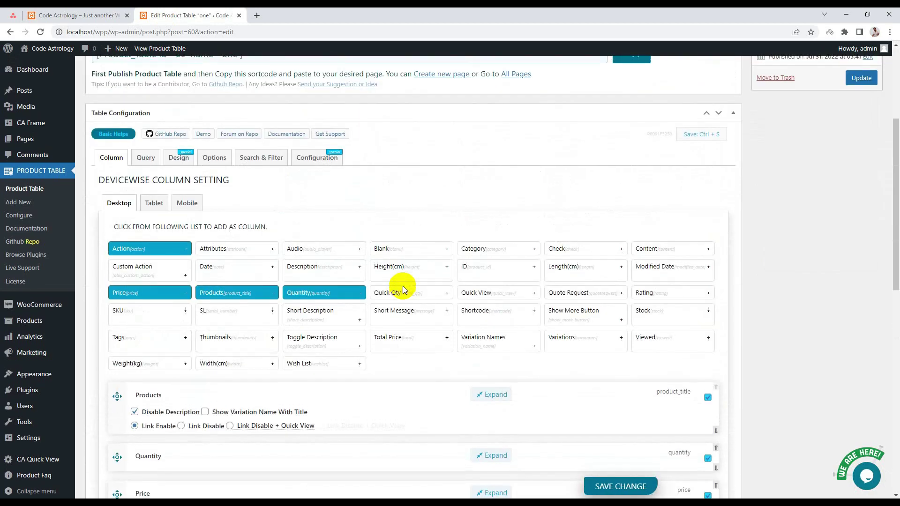
Set Query by URL to On in table one's Configuration settings.
left_click(314, 158)
scroll(429, 226, "down", 3)
scroll(418, 235, "down", 3)
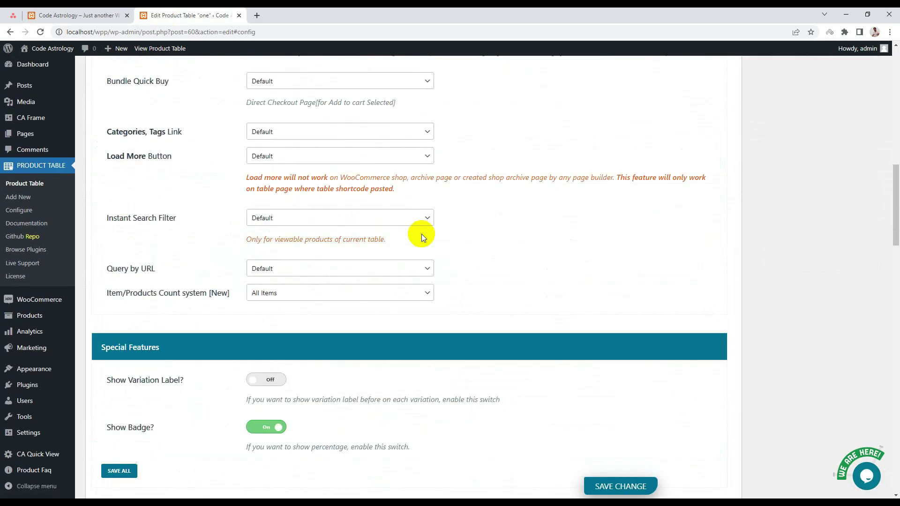
scroll(421, 234, "down", 1)
scroll(422, 235, "down", 3)
scroll(421, 234, "up", 1)
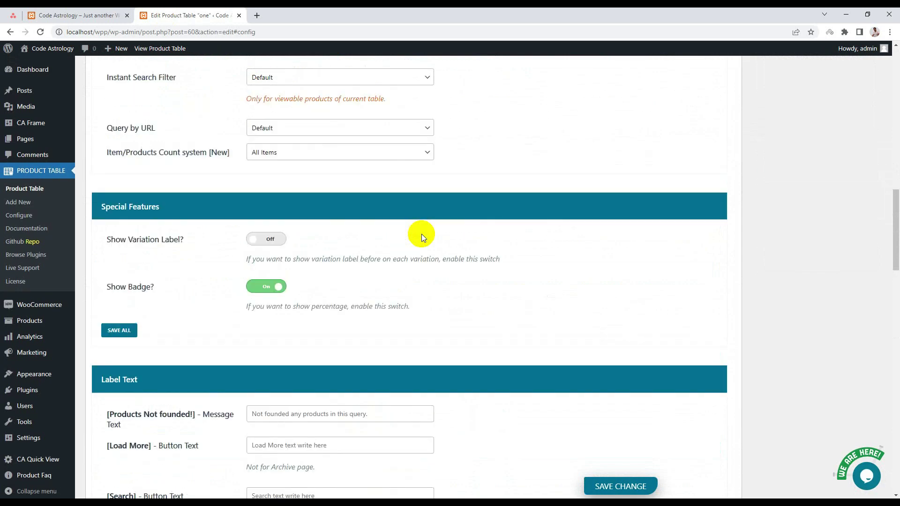
scroll(422, 234, "up", 1)
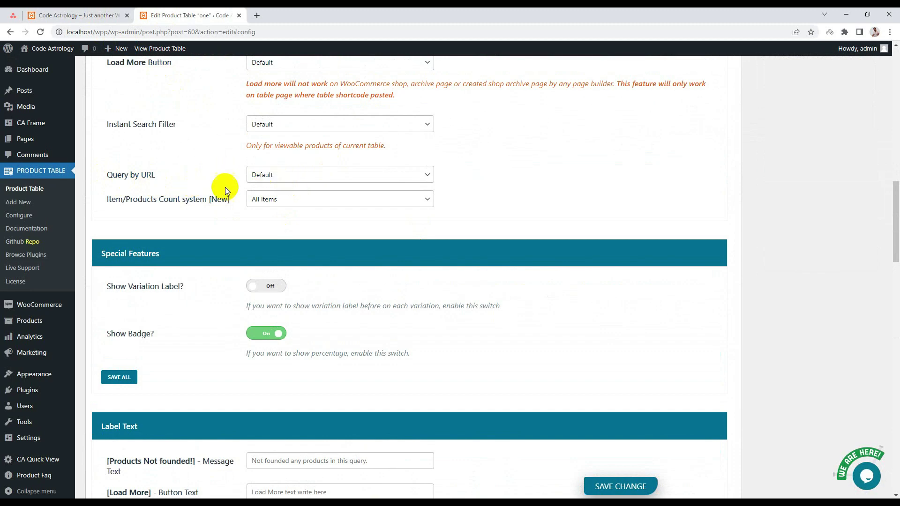
left_click(267, 177)
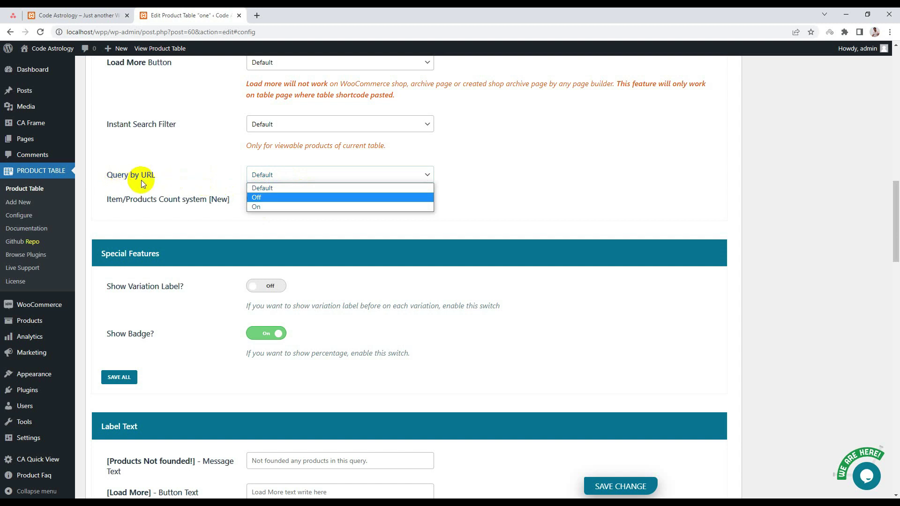
left_click(282, 206)
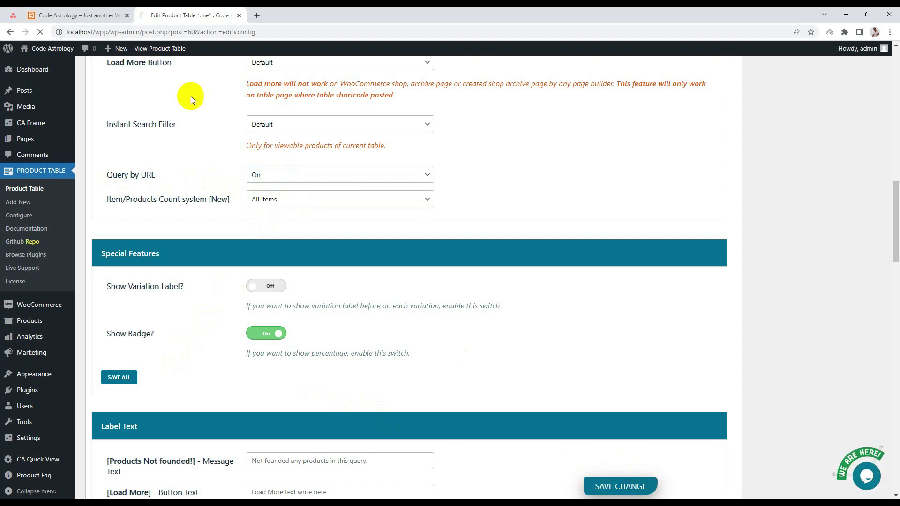
Reload the Code Astrology front page and go to page 2 of the product table.
left_click(75, 10)
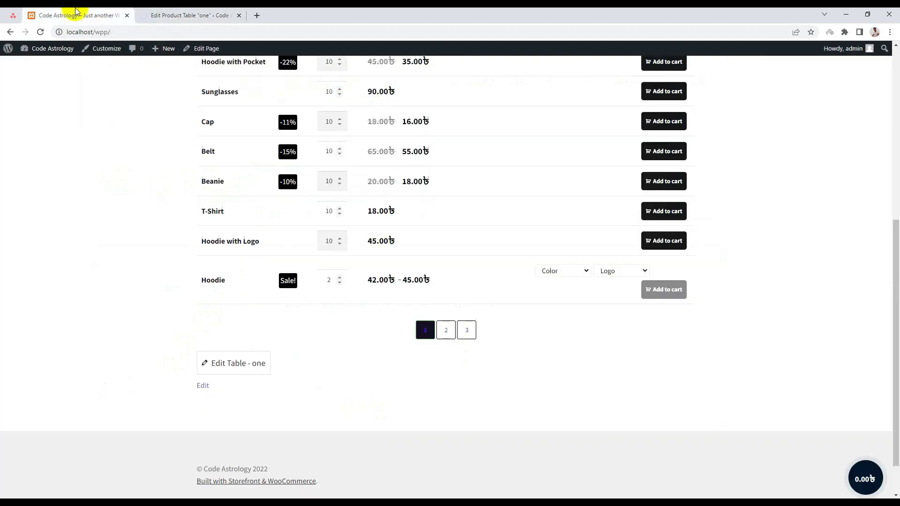
left_click(172, 33)
key("Return")
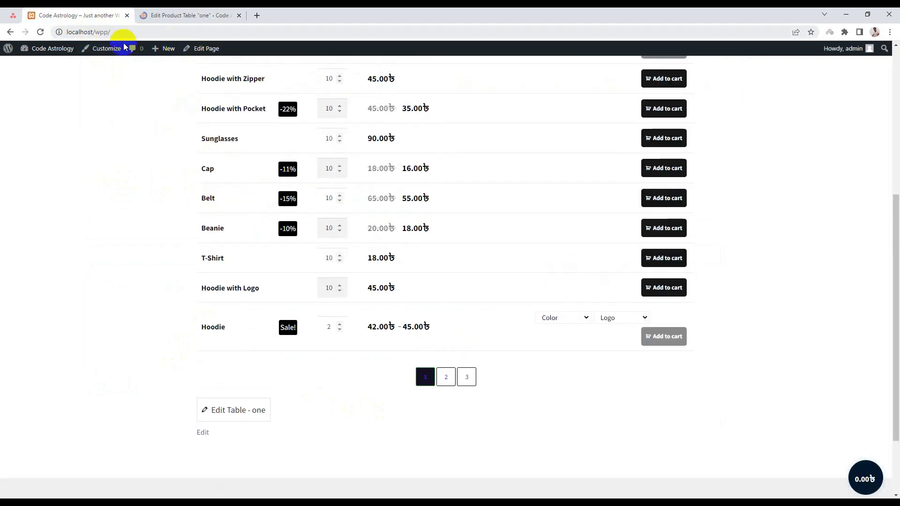
left_click(440, 381)
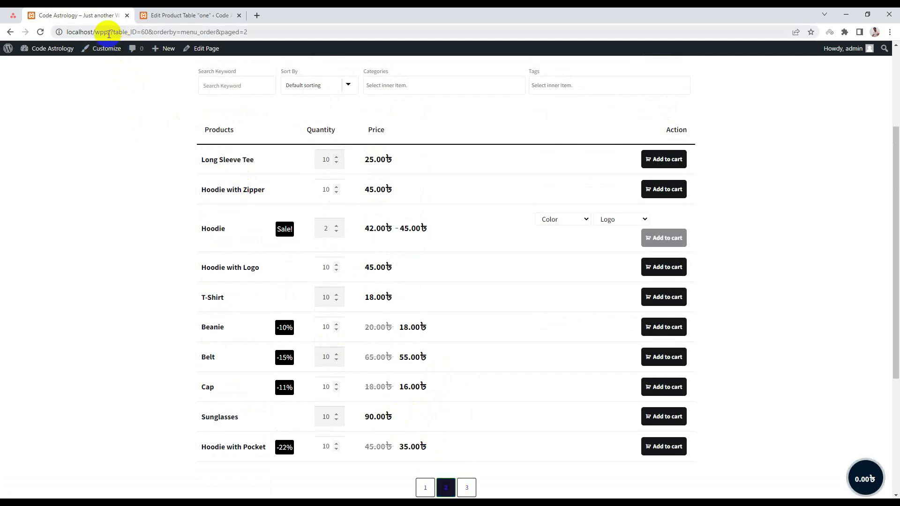
Inspect the URL query parameters, then go to table page 3 and check its address.
left_click_drag(108, 31, 259, 30)
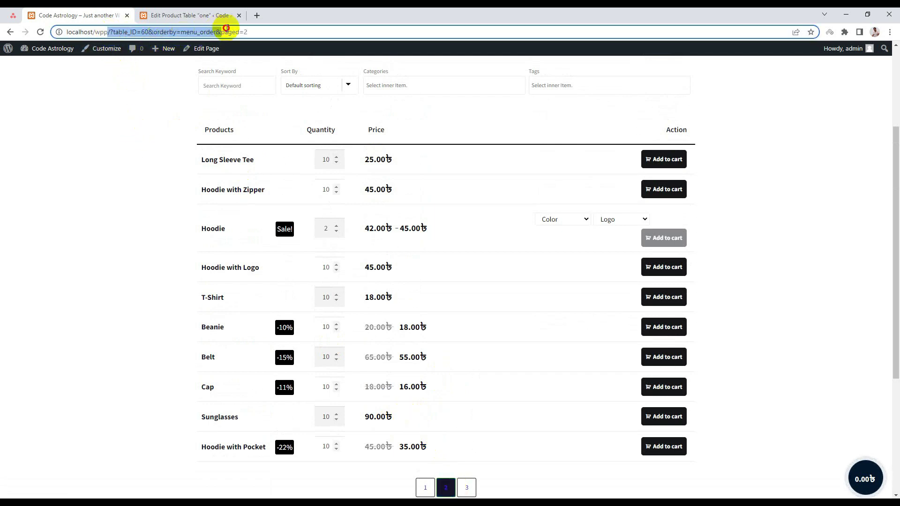
left_click(259, 31)
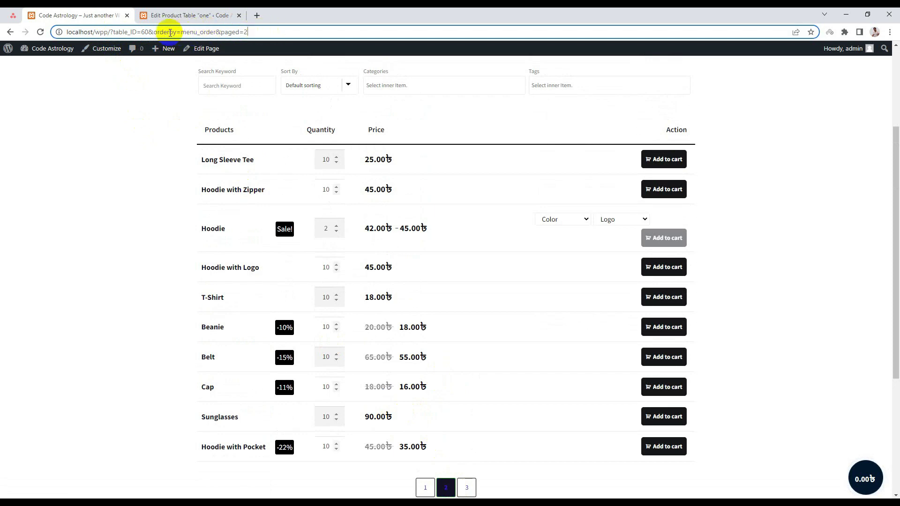
left_click_drag(280, 32, 70, 31)
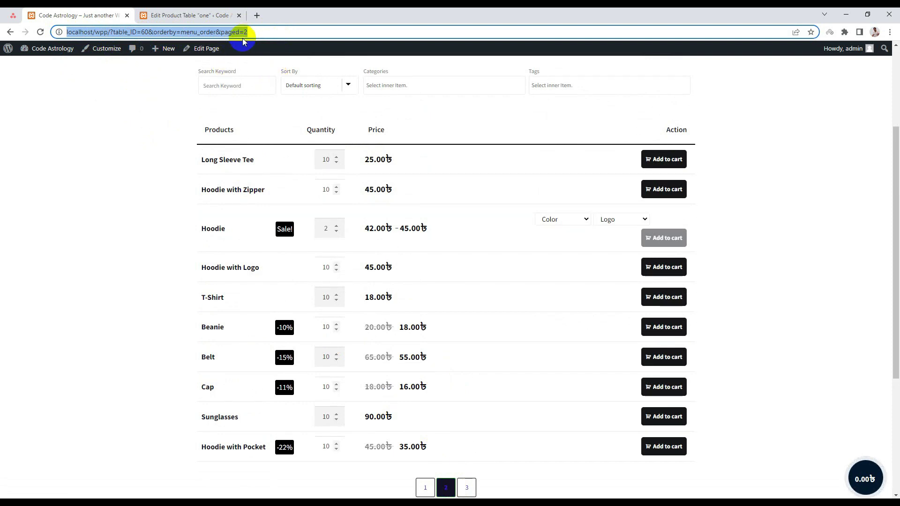
scroll(461, 365, "down", 2)
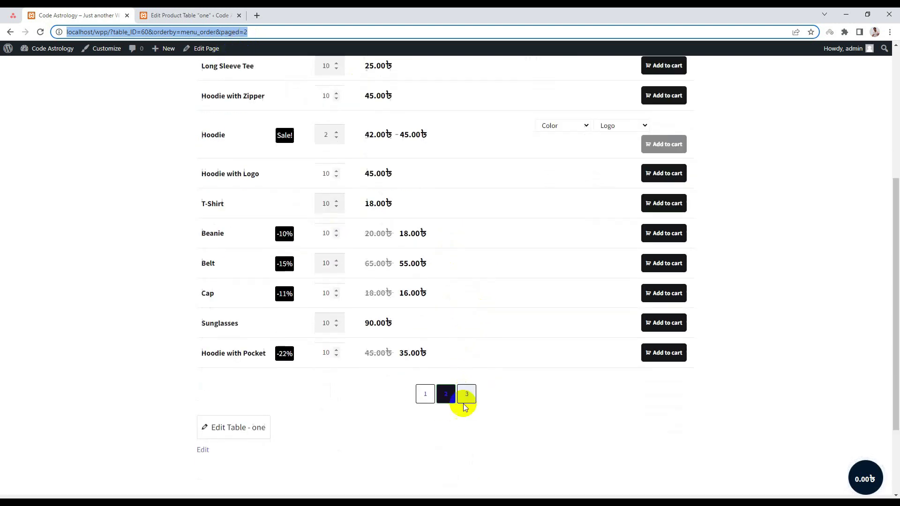
scroll(358, 170, "up", 2)
scroll(312, 145, "up", 2)
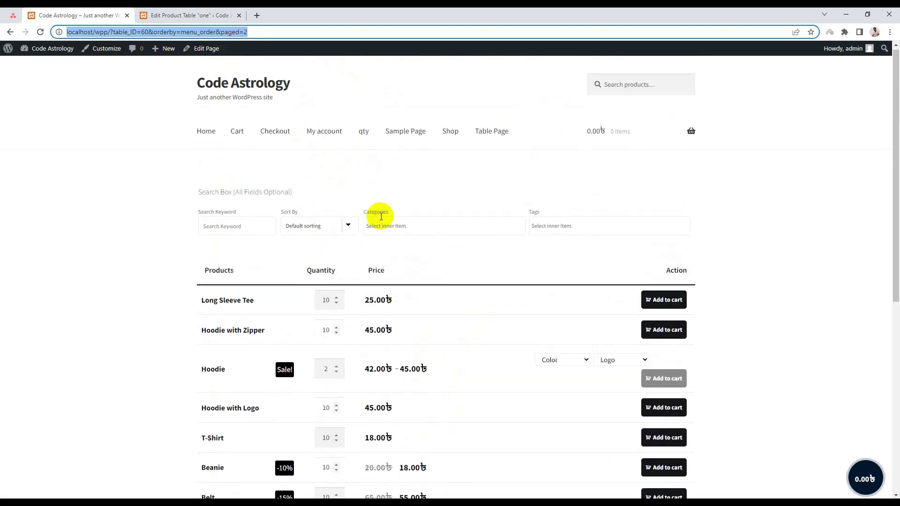
scroll(422, 269, "down", 4)
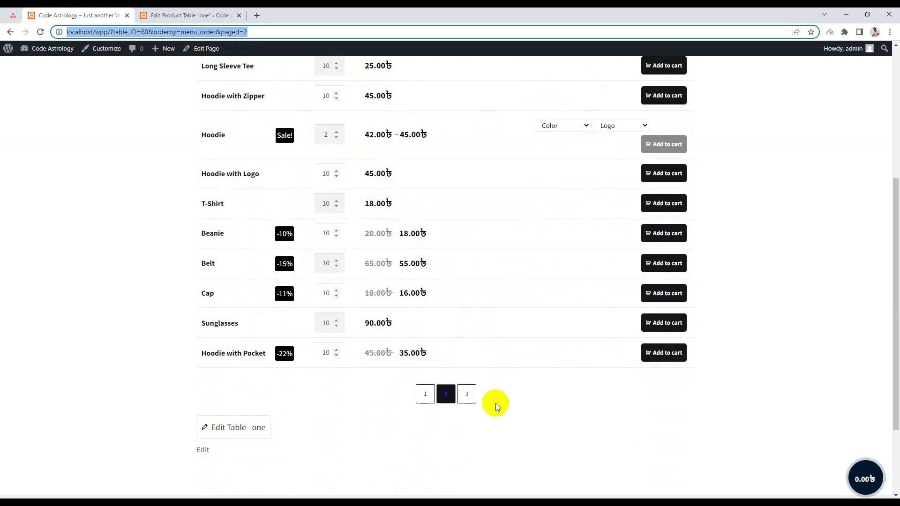
left_click(471, 396)
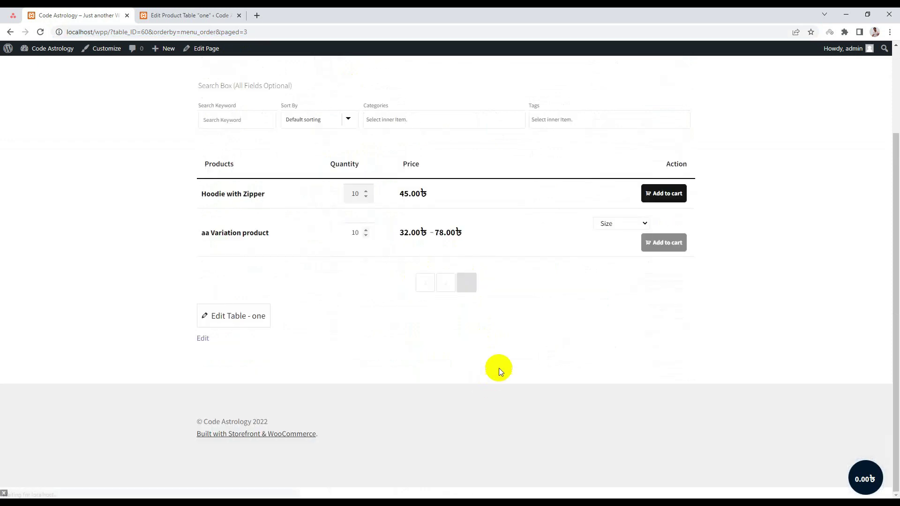
scroll(486, 335, "up", 2)
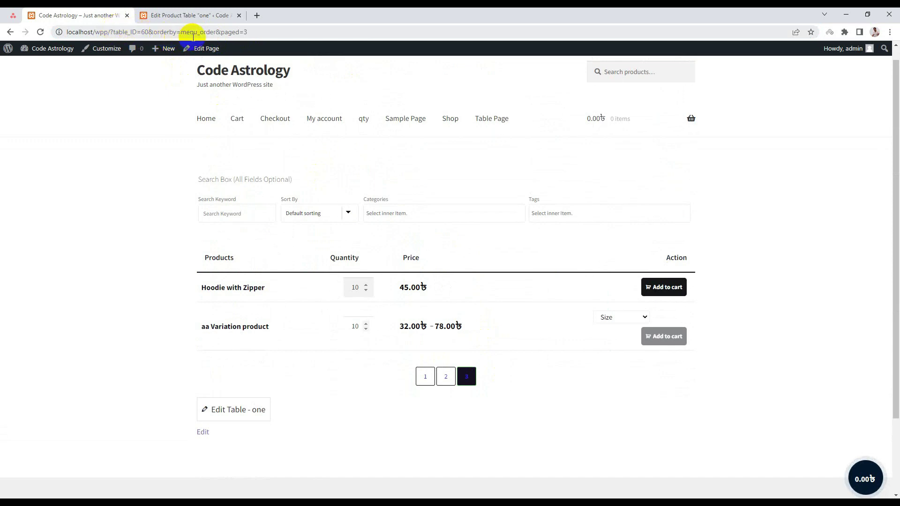
left_click(252, 31)
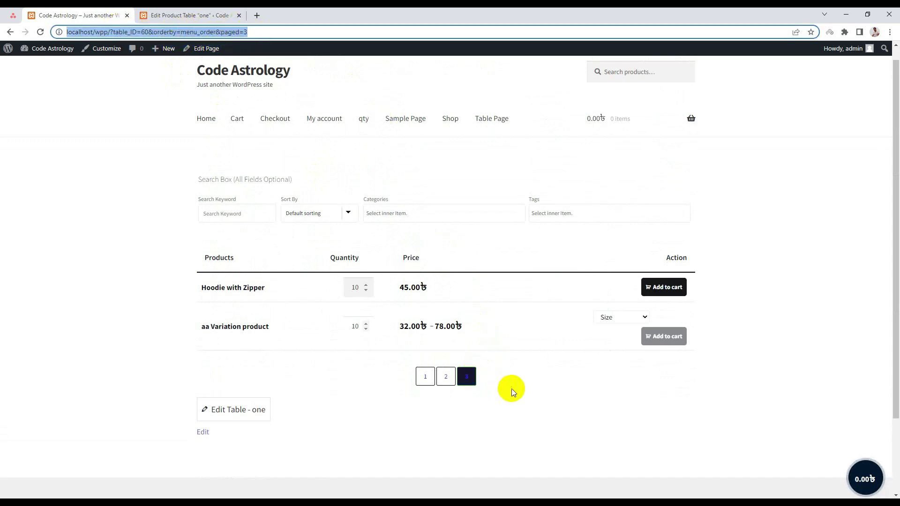
scroll(551, 362, "down", 2)
scroll(551, 364, "up", 3)
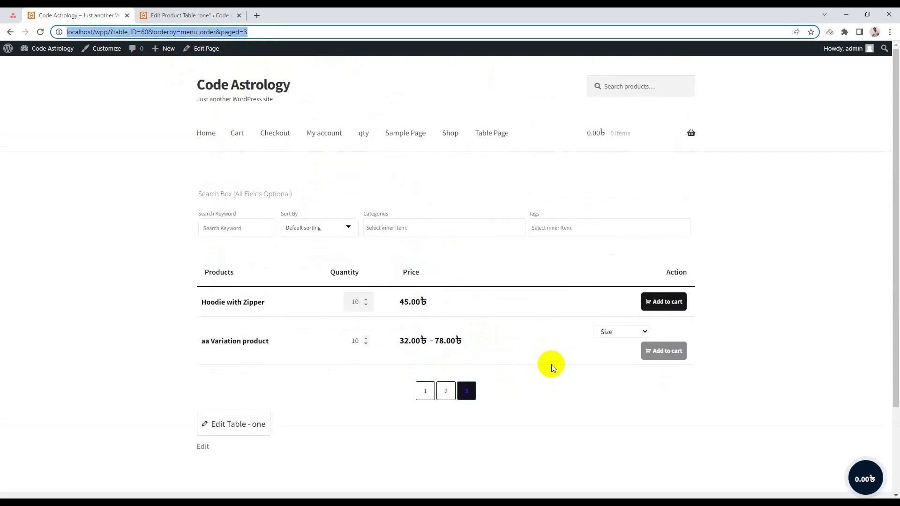